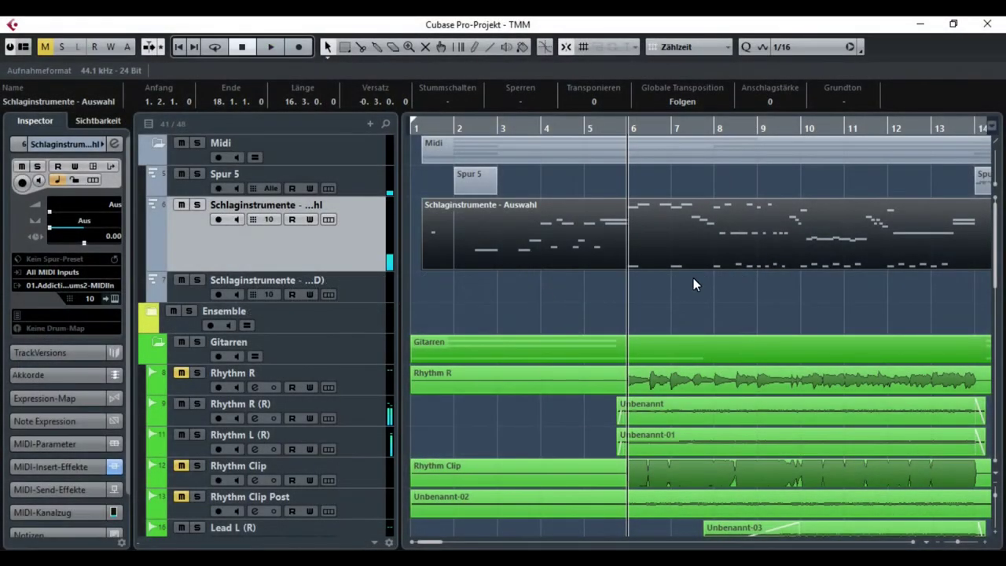
Solo the Rhythm R track and start playback from just before bar 6.
scroll(695, 280, down, 2)
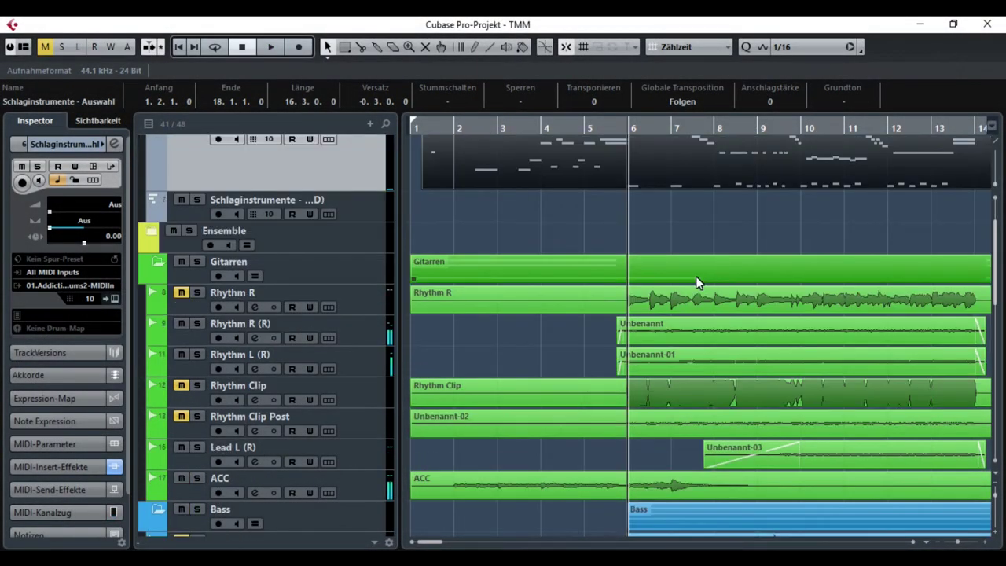
click(198, 292)
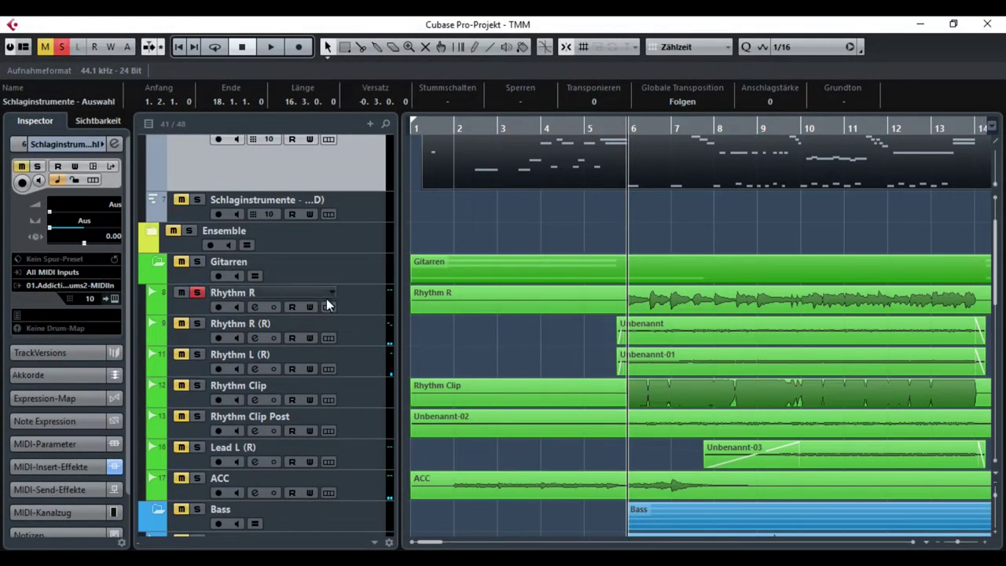
click(616, 130)
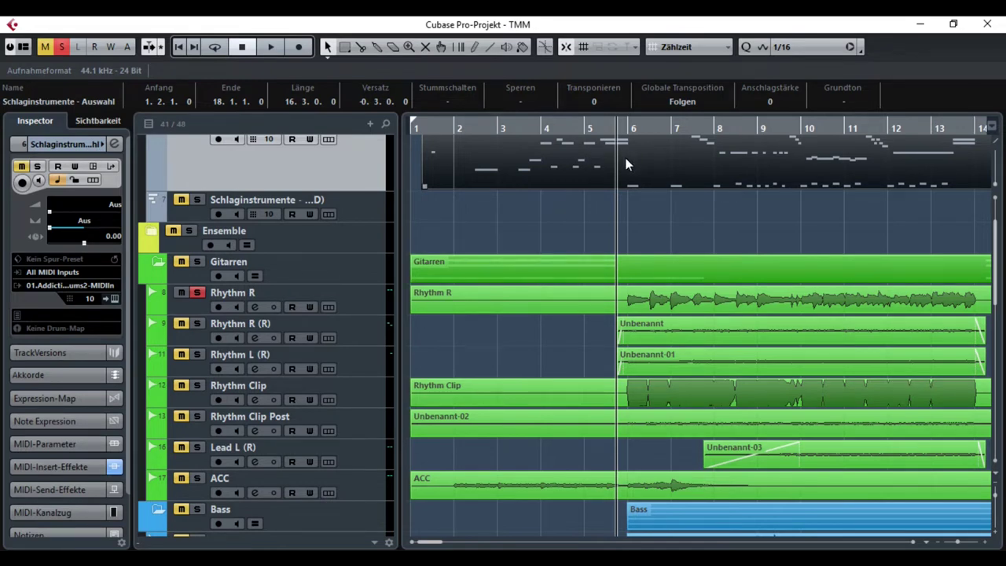
key(space)
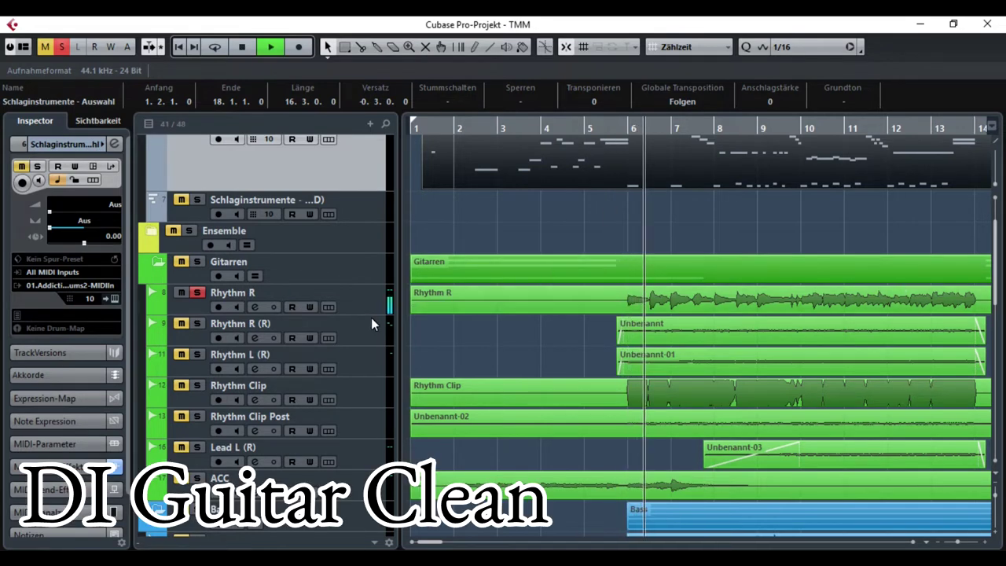
Listen down to the Bass folder, then stop playback on the Unbenannt-08 bass event.
scroll(588, 335, down, 2)
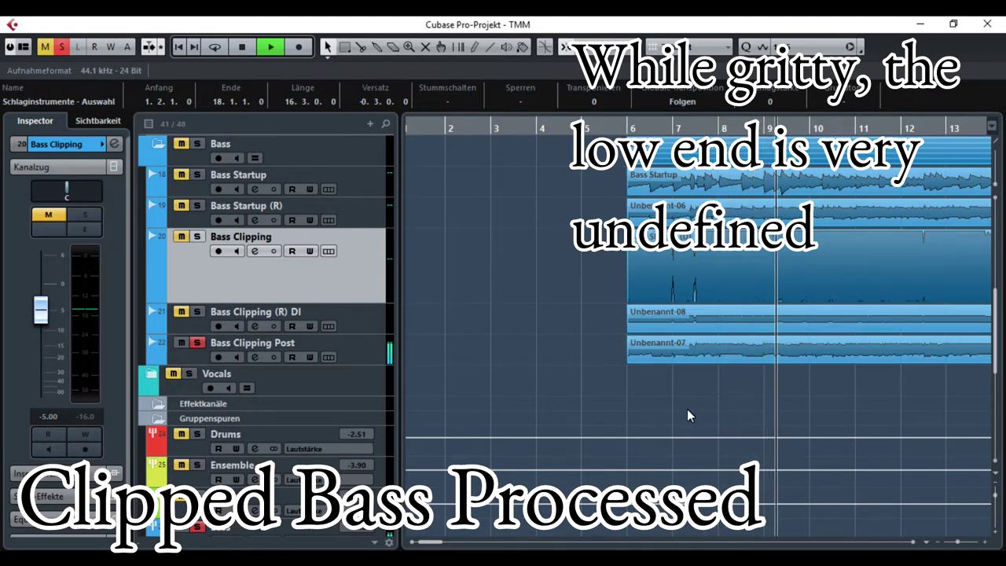
click(739, 310)
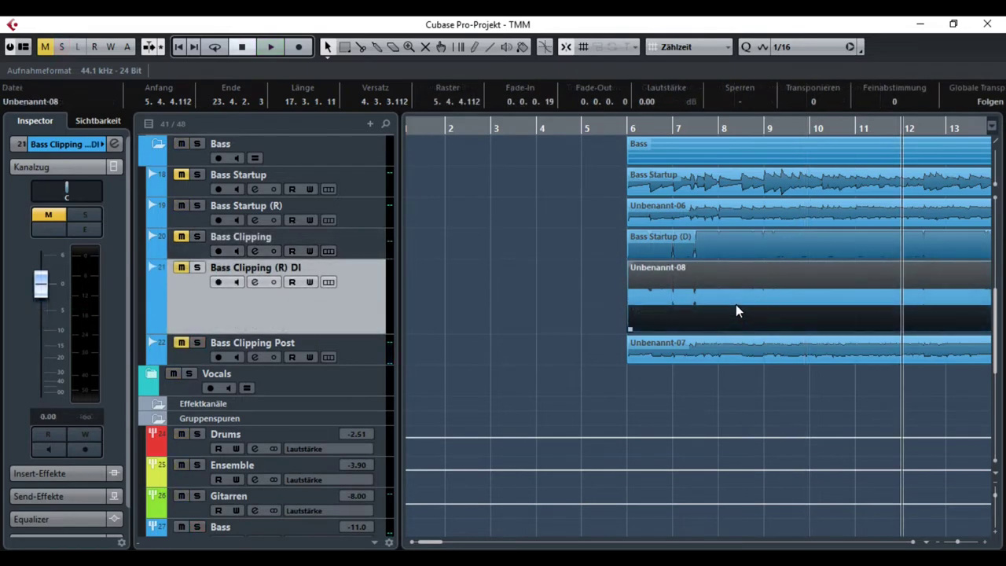
scroll(741, 311, up, 2)
scroll(738, 312, up, 2)
scroll(726, 305, up, 2)
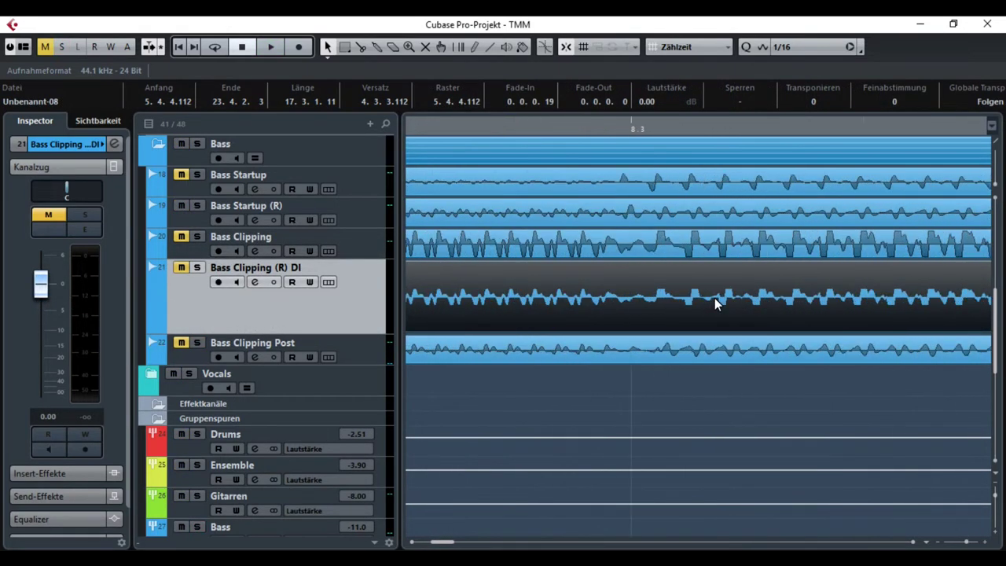
scroll(713, 298, up, 2)
scroll(712, 298, up, 1)
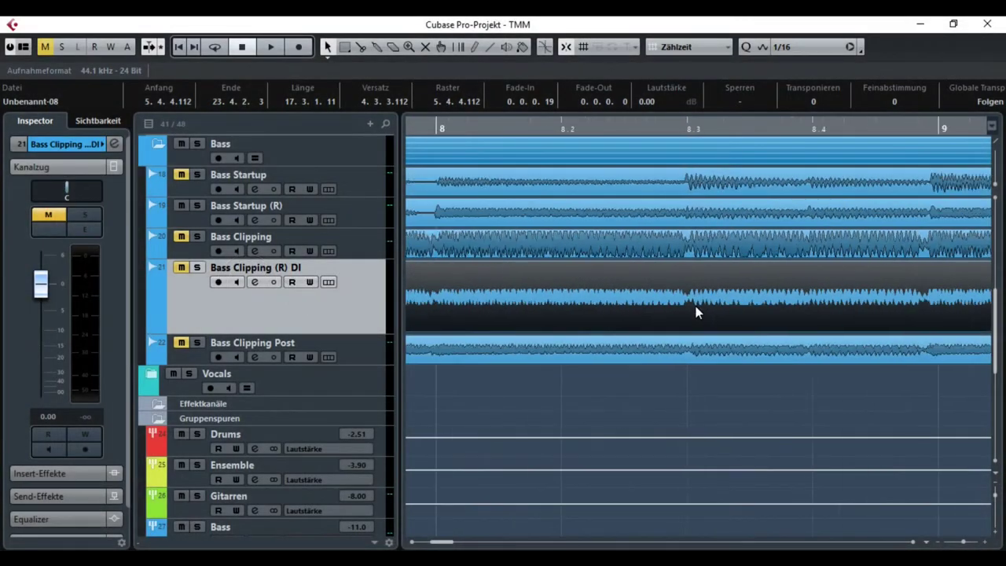
scroll(695, 310, down, 3)
scroll(695, 312, down, 3)
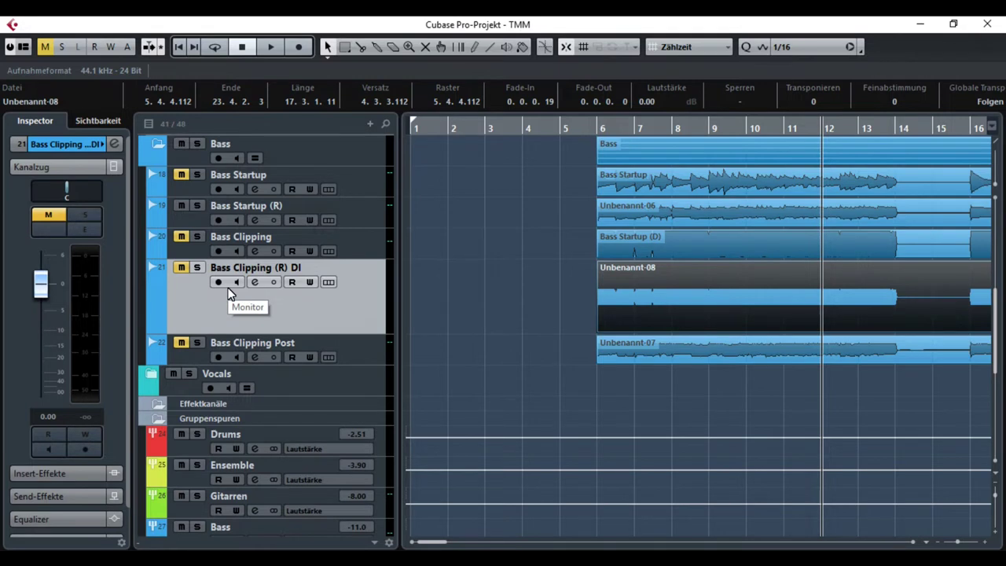
scroll(604, 292, down, 1)
scroll(603, 291, down, 1)
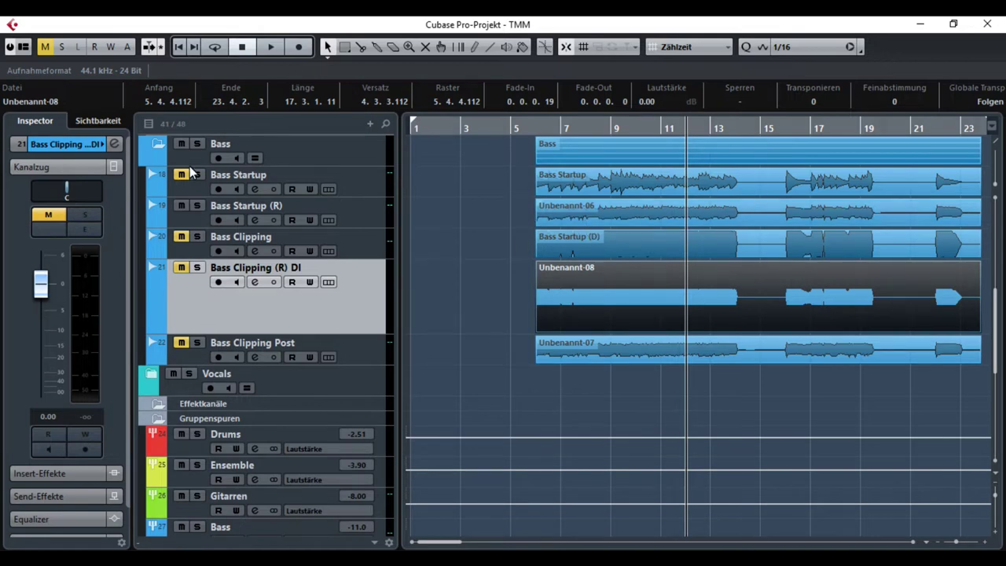
Select the Rhythm R (R) track and start playback.
scroll(611, 272, up, 2)
scroll(432, 250, up, 4)
click(242, 201)
key(space)
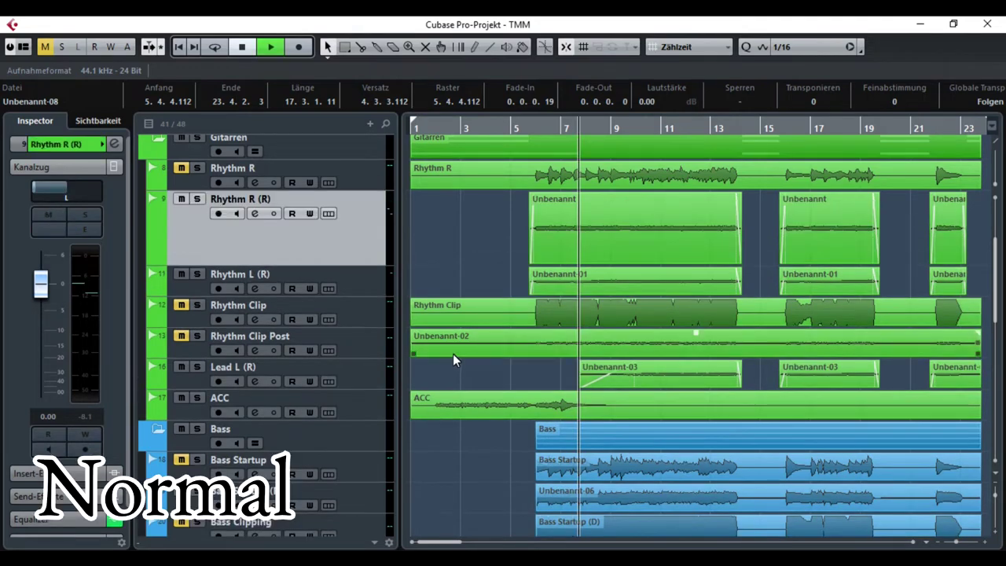
scroll(467, 355, down, 15)
scroll(456, 366, down, 4)
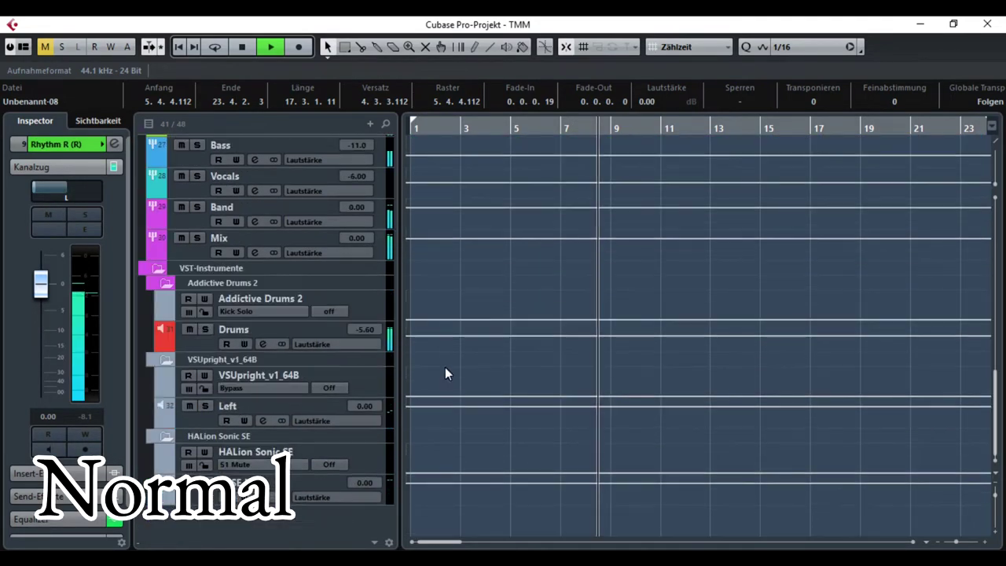
Switch off the L1 limiter insert on the Mix bus.
click(226, 234)
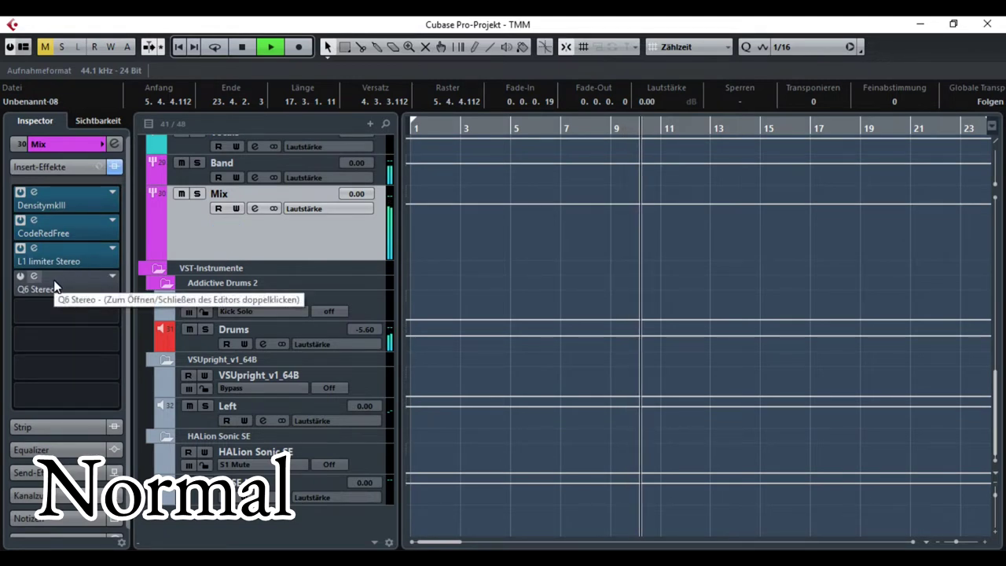
click(20, 247)
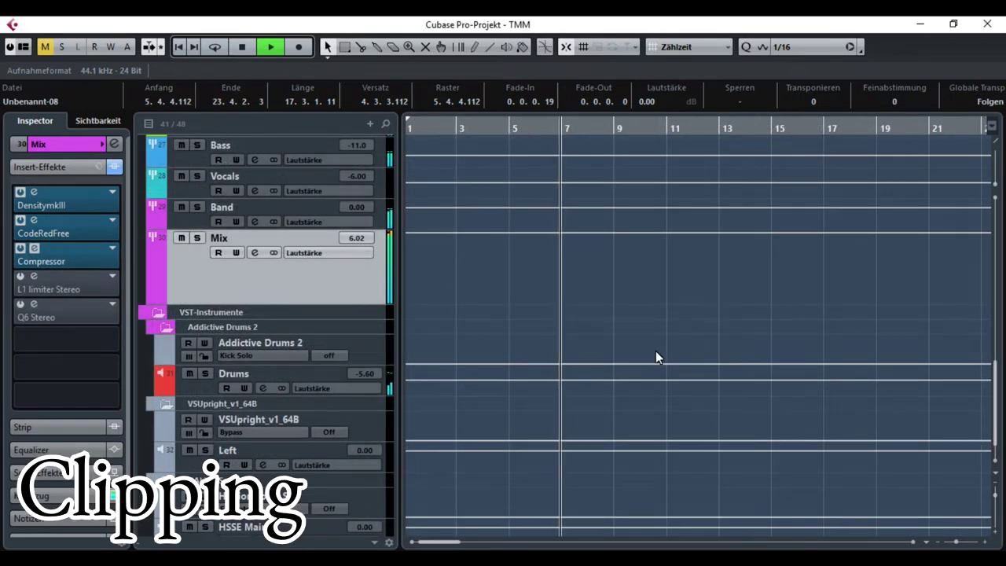
scroll(655, 351, up, 5)
scroll(655, 352, up, 4)
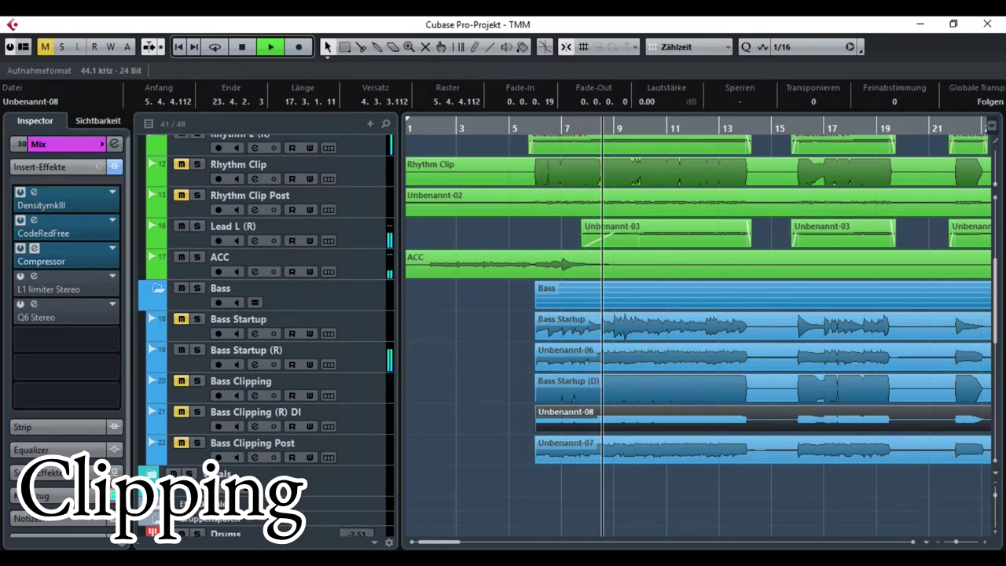
Show the floating Transport panel, move it aside, and stop playback.
key(F2)
drag(189, 94, 278, 78)
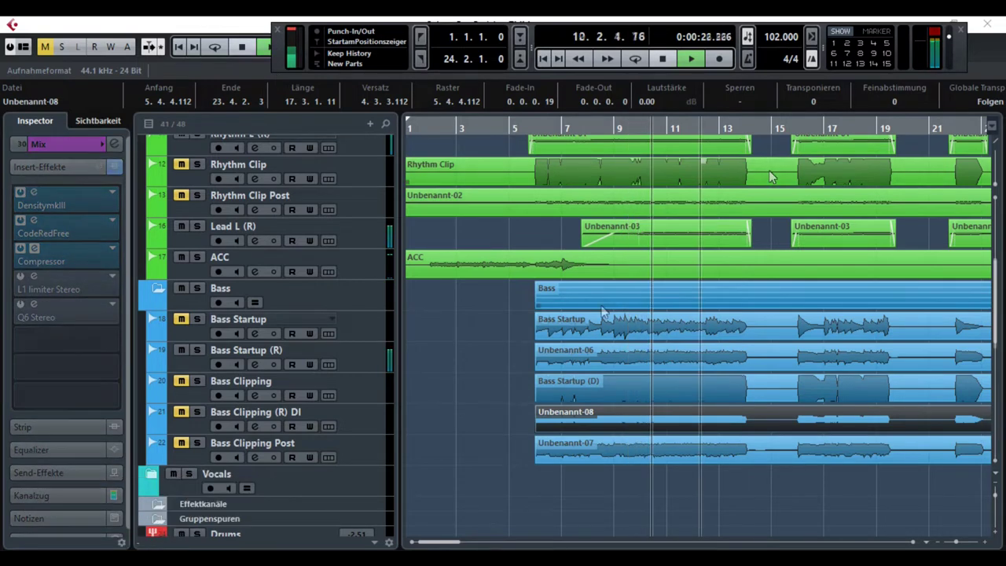
key(space)
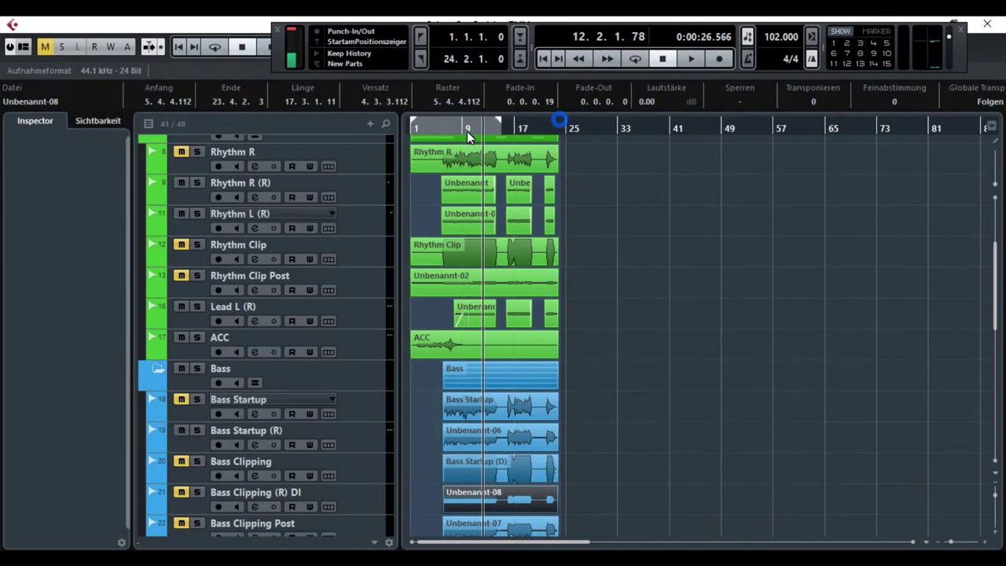
Enable a bars 10–14 cycle and open the Lead L (R) channel settings window.
key(h)
key(h)
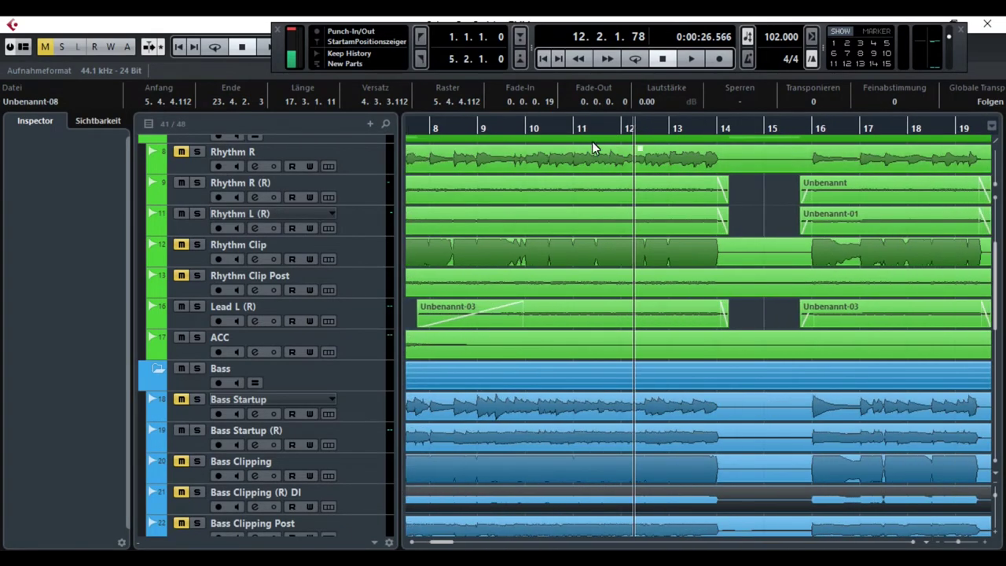
drag(525, 118, 716, 133)
click(633, 60)
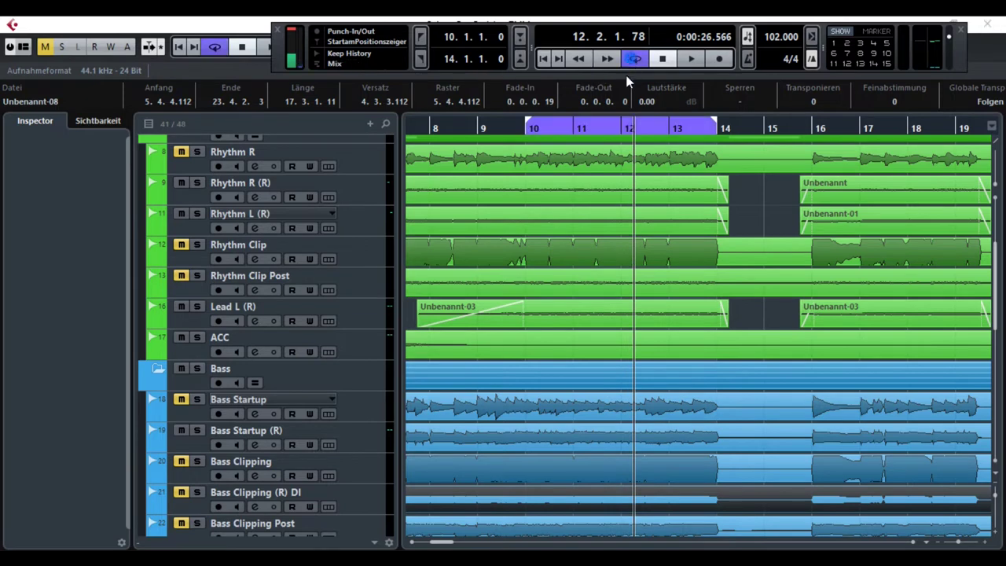
click(254, 306)
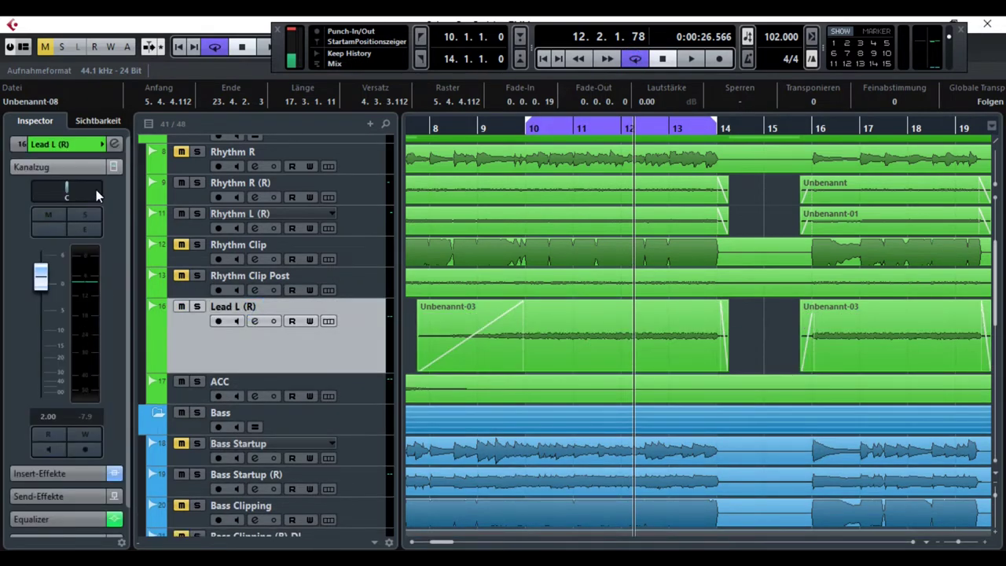
click(115, 147)
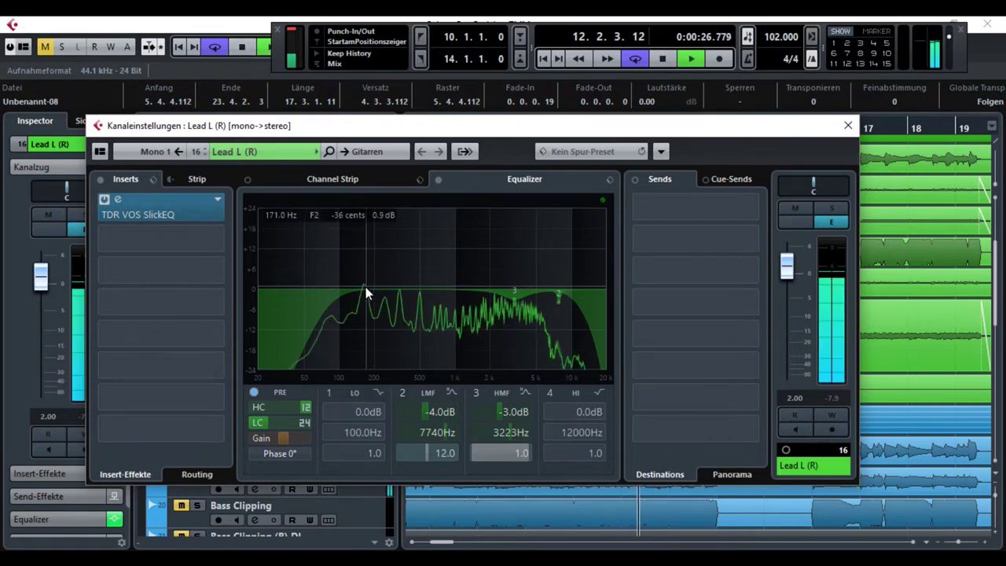
Solo Lead L (R) and insert StudioEQ, boosting band 2 (~790 Hz, +15 dB) and band 3 (~6.5 kHz).
click(838, 208)
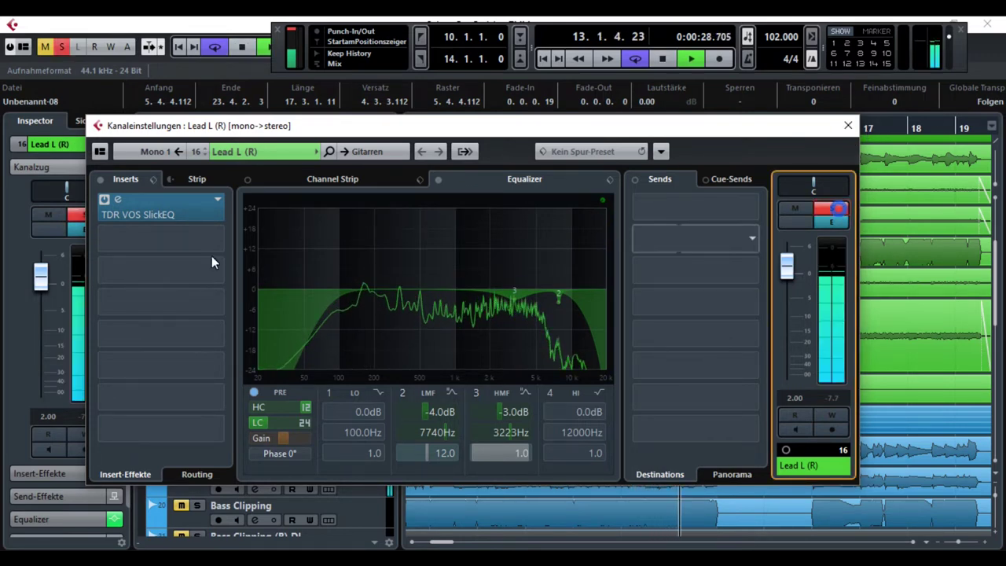
click(220, 239)
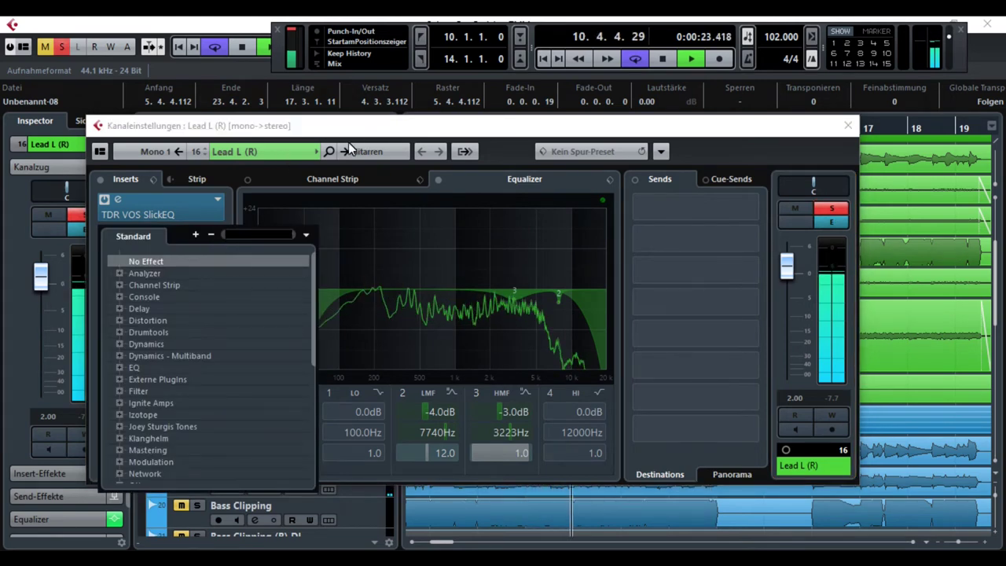
text(studi)
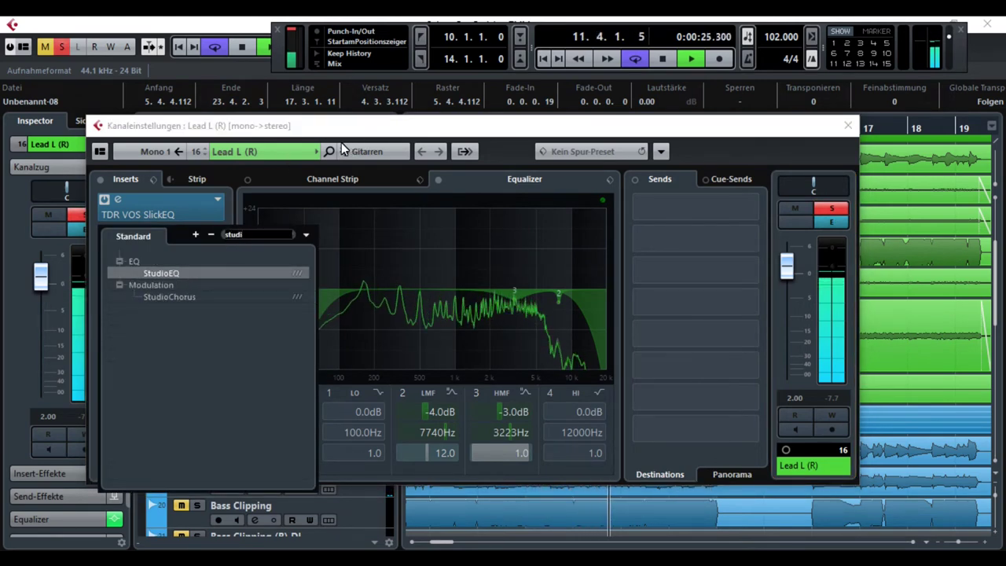
click(180, 273)
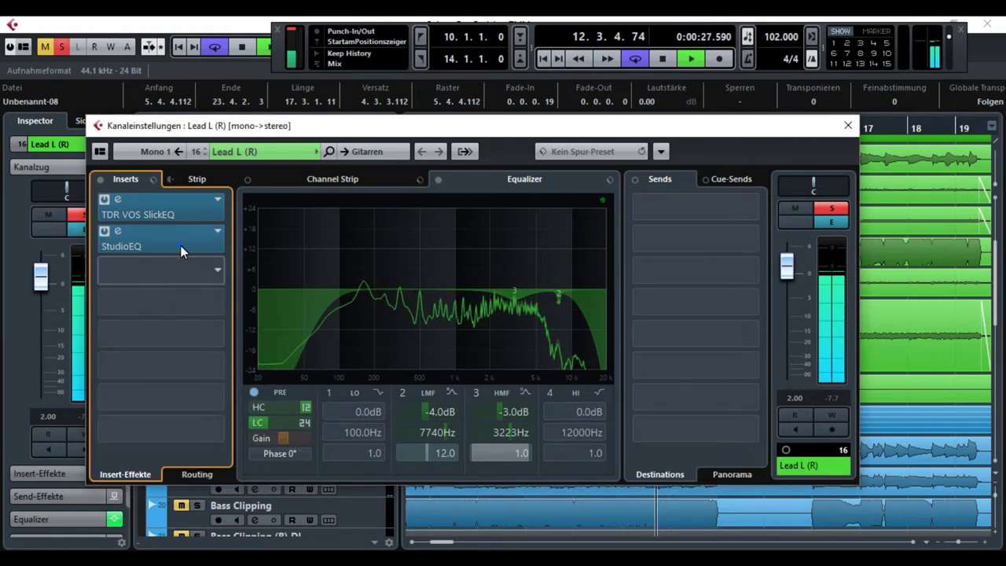
click(180, 245)
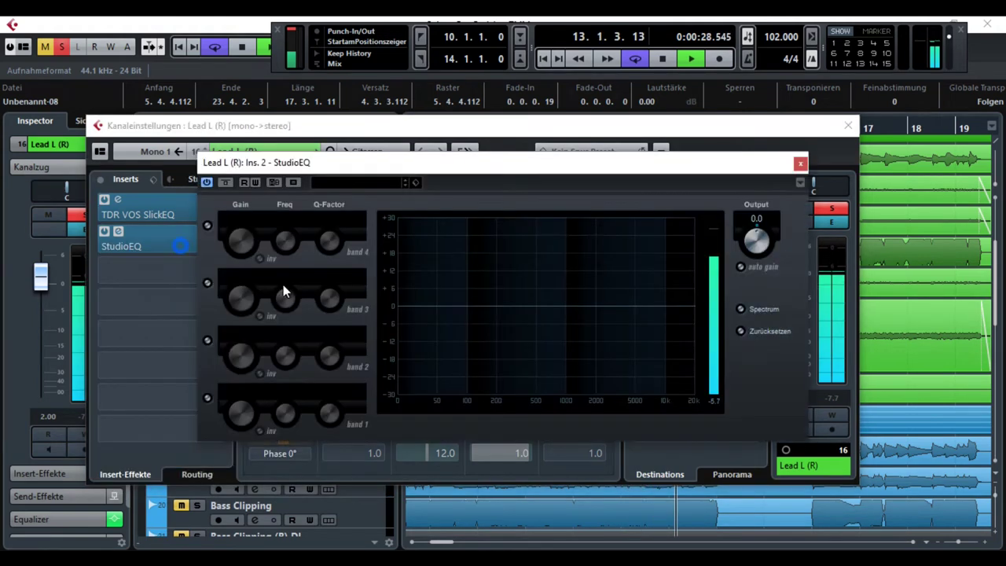
click(208, 342)
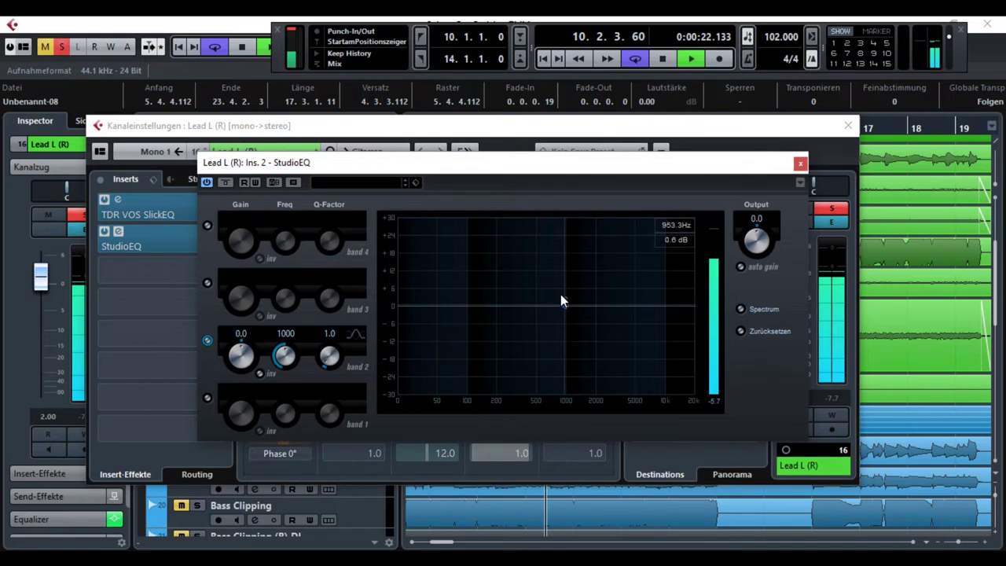
drag(560, 300, 555, 261)
click(206, 283)
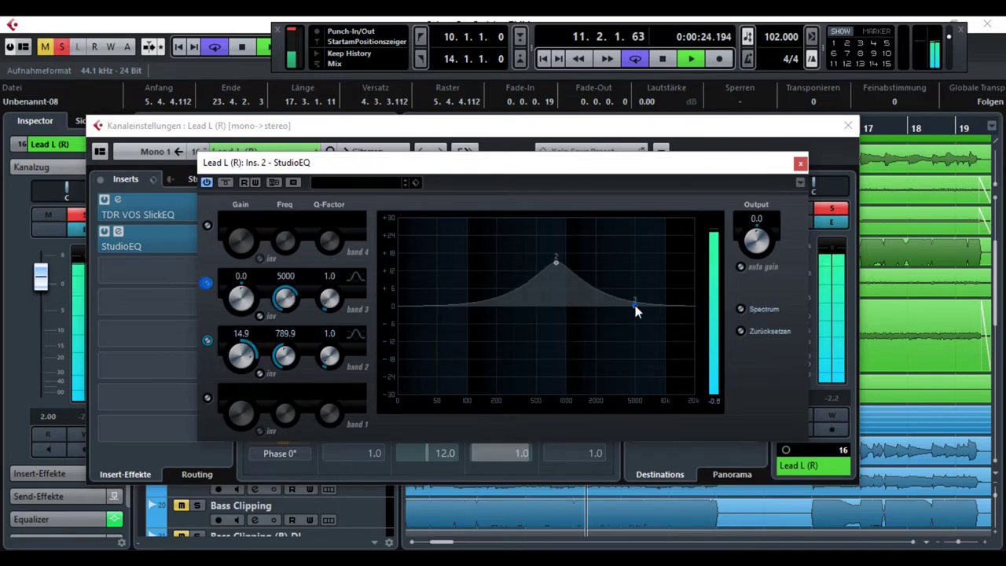
drag(635, 305, 648, 286)
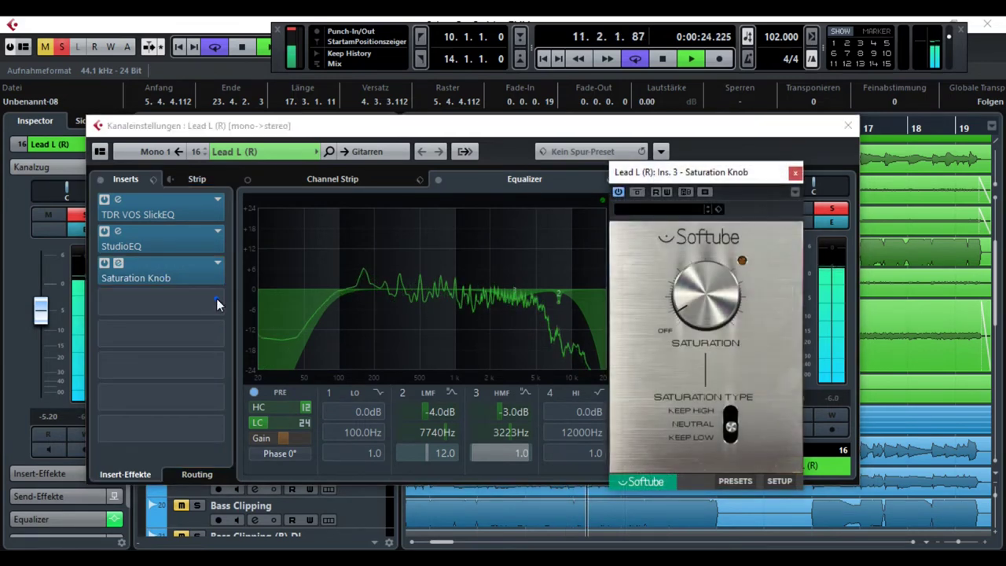
Add a second StudioEQ and a C4 Mono multiband compressor to the inserts.
click(217, 300)
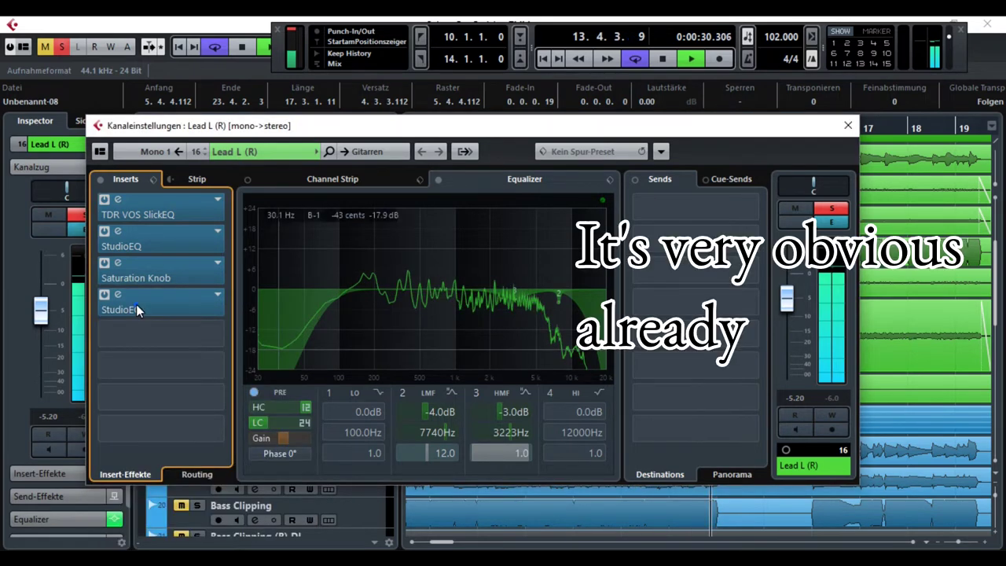
click(136, 304)
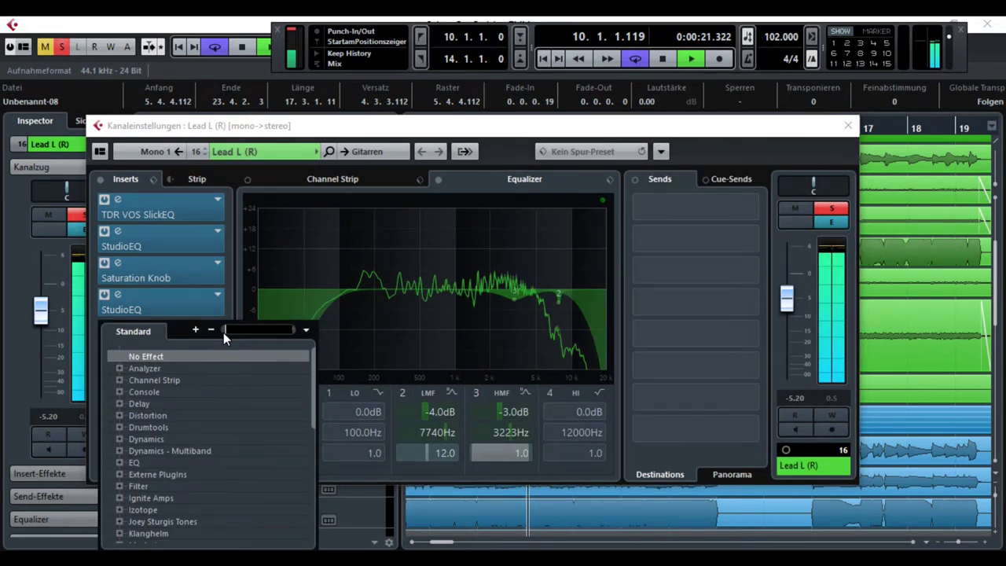
text(c4)
click(173, 368)
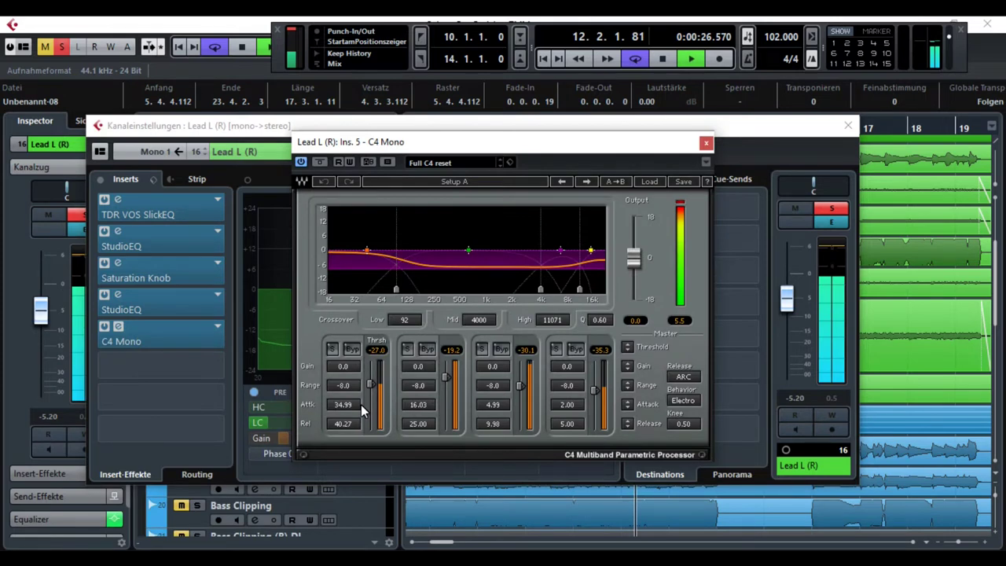
Restart playback from the bar 10 loop start.
key(space)
key(space)
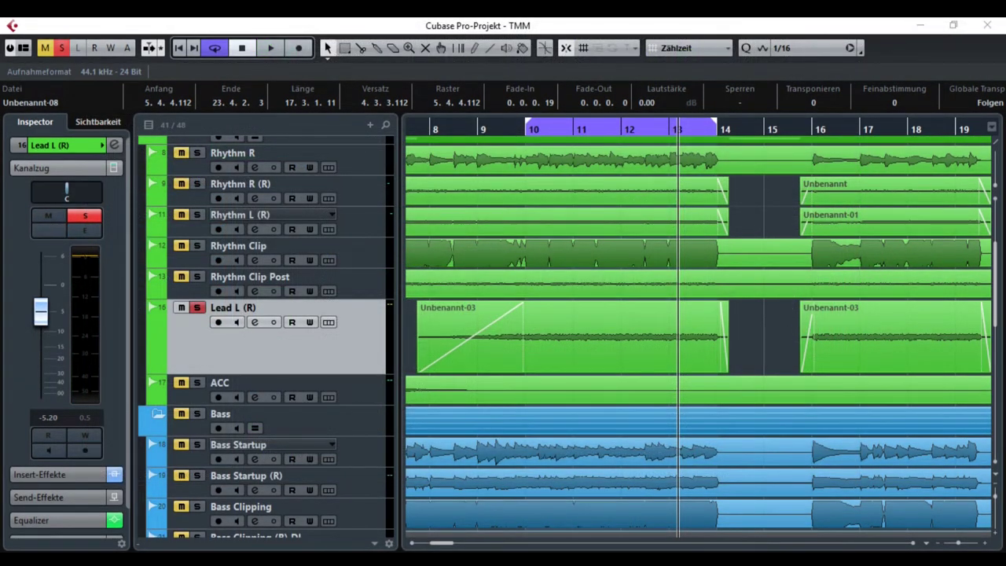
mouse_move(641, 349)
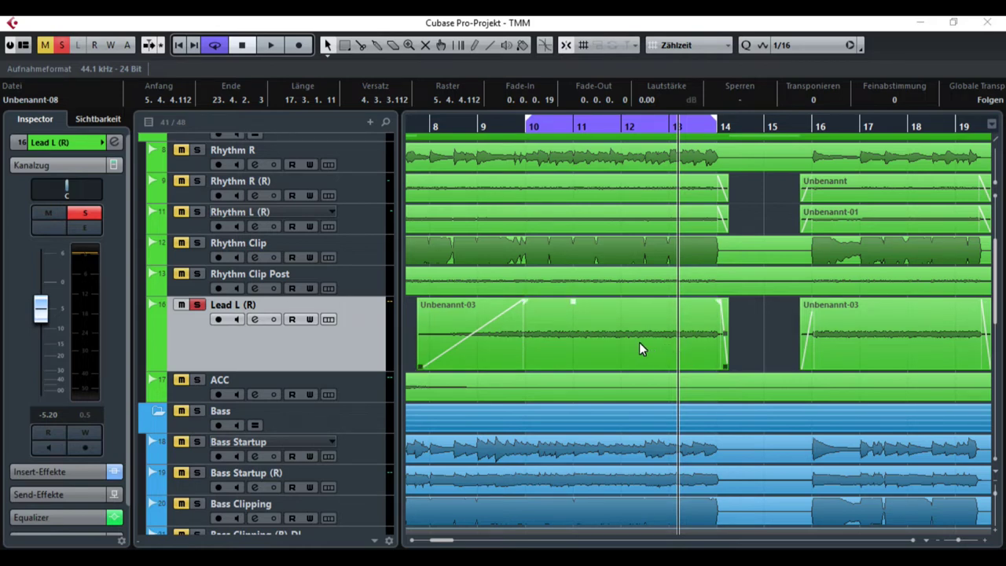
Duplicate Lead L (R), solo the copy, and play the looped section.
right_click(254, 344)
click(342, 223)
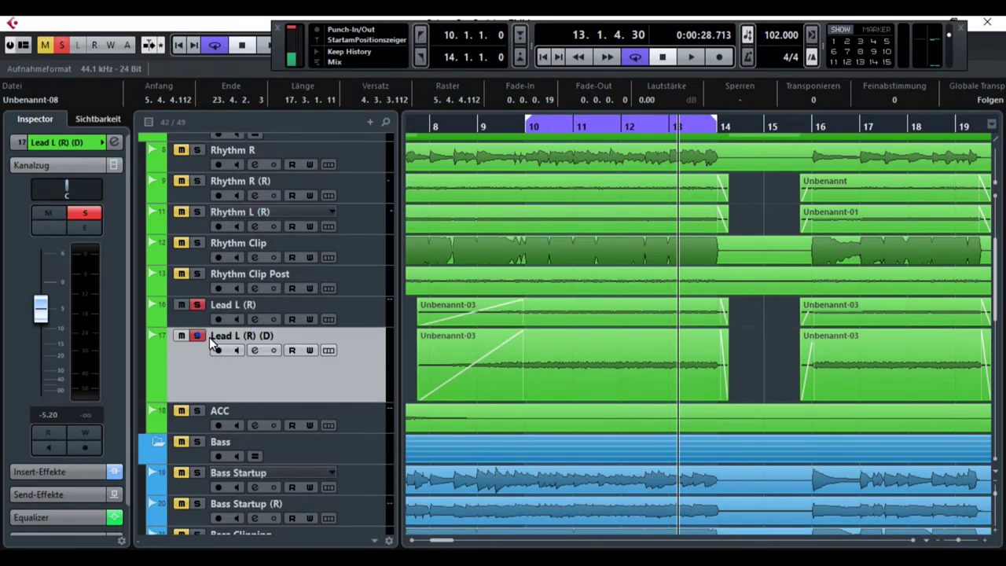
click(209, 337)
click(554, 126)
key(space)
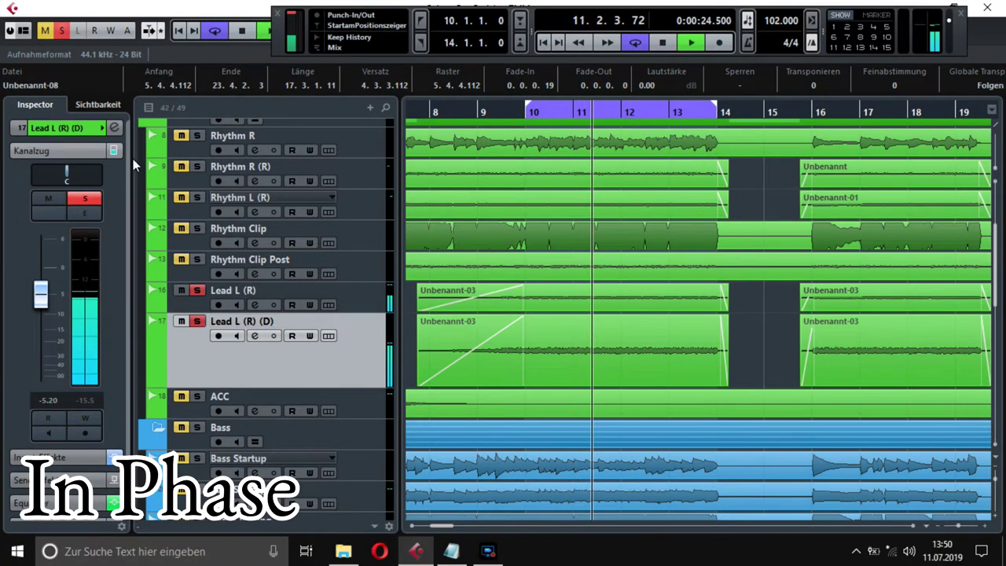
Toggle Lead L (R) (D)'s phase between 0° and 180°, ending back at normal.
click(114, 128)
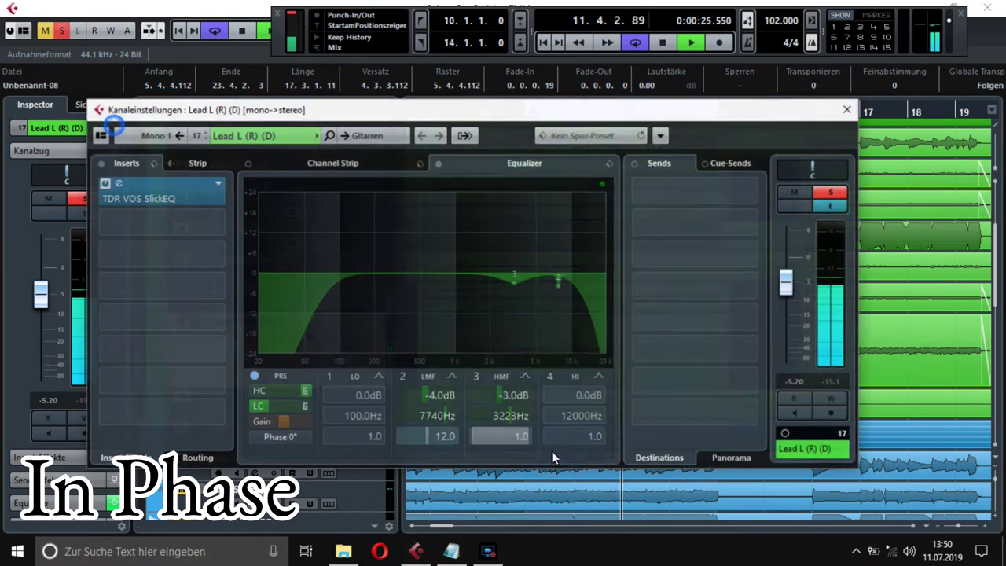
click(286, 439)
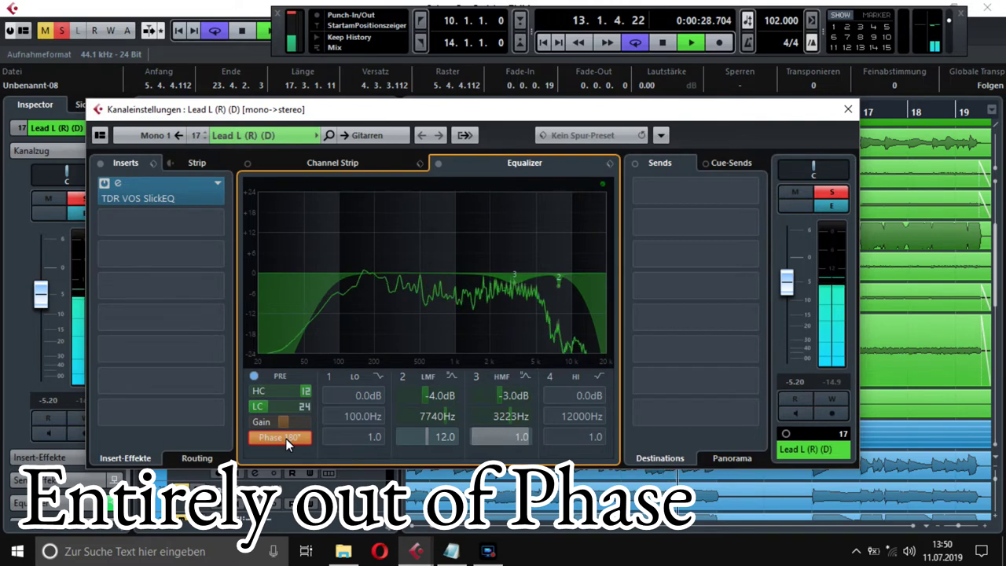
click(286, 438)
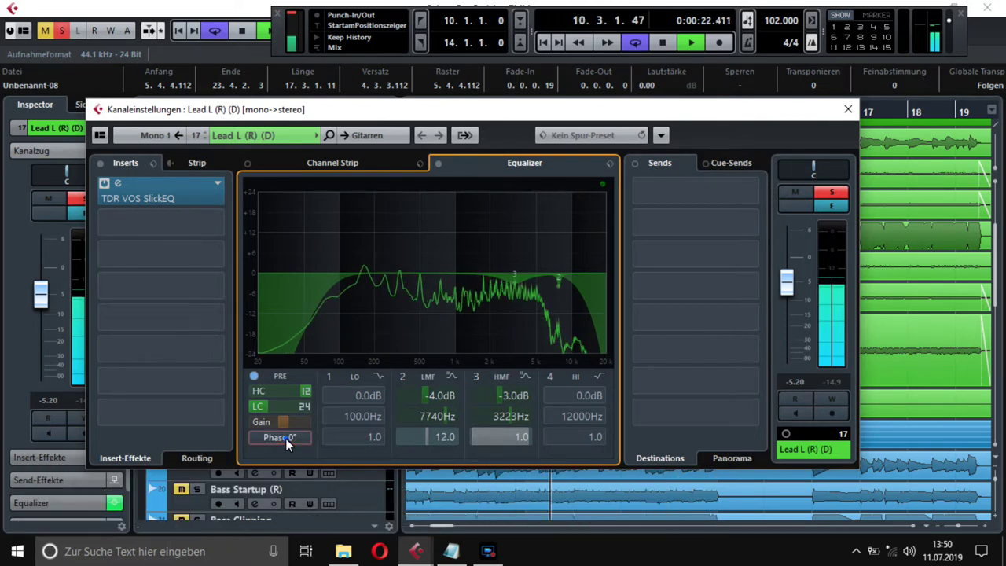
click(286, 439)
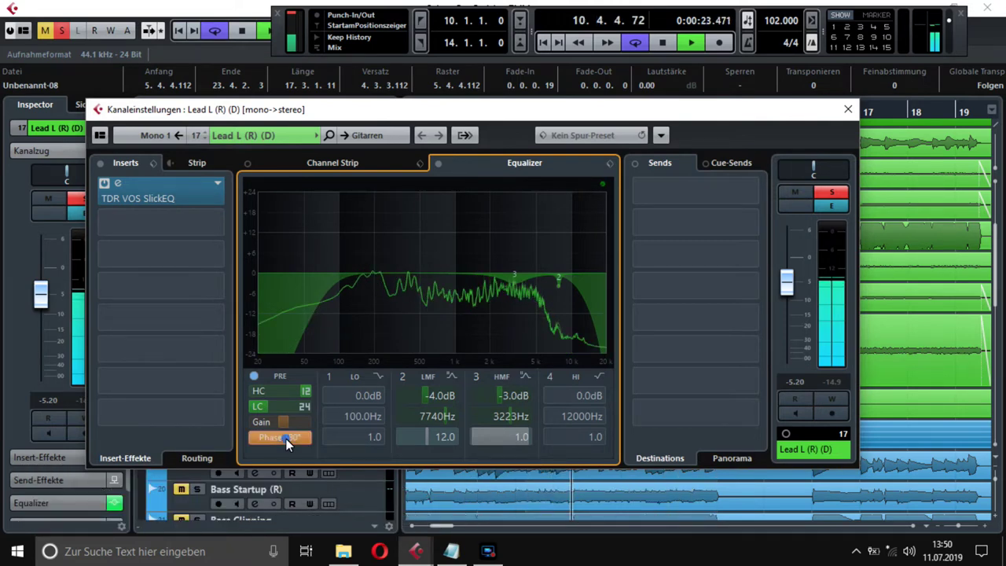
click(286, 438)
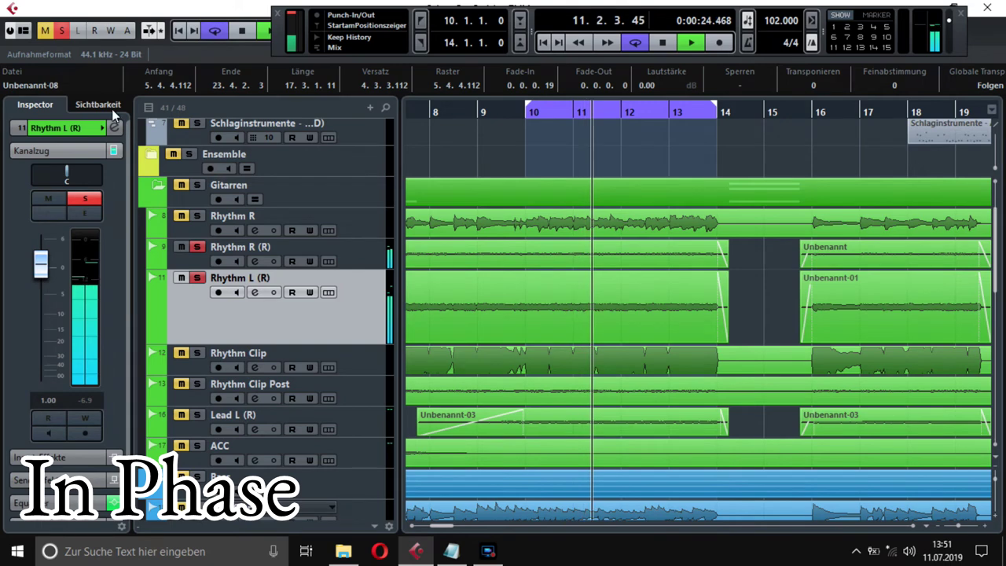
Toggle Rhythm L (R)'s phase repeatedly, leaving it inverted at 180°.
click(115, 128)
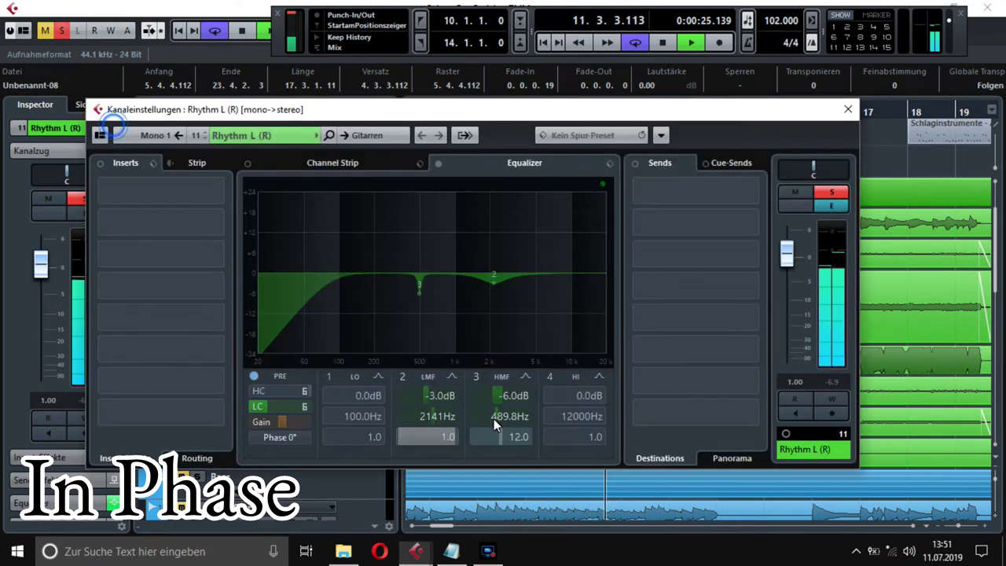
click(287, 437)
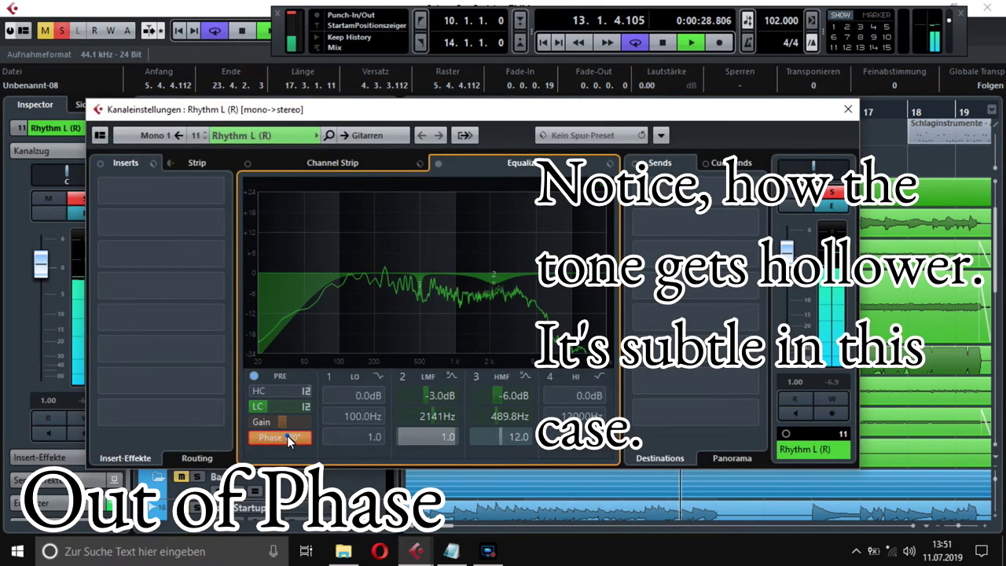
click(287, 436)
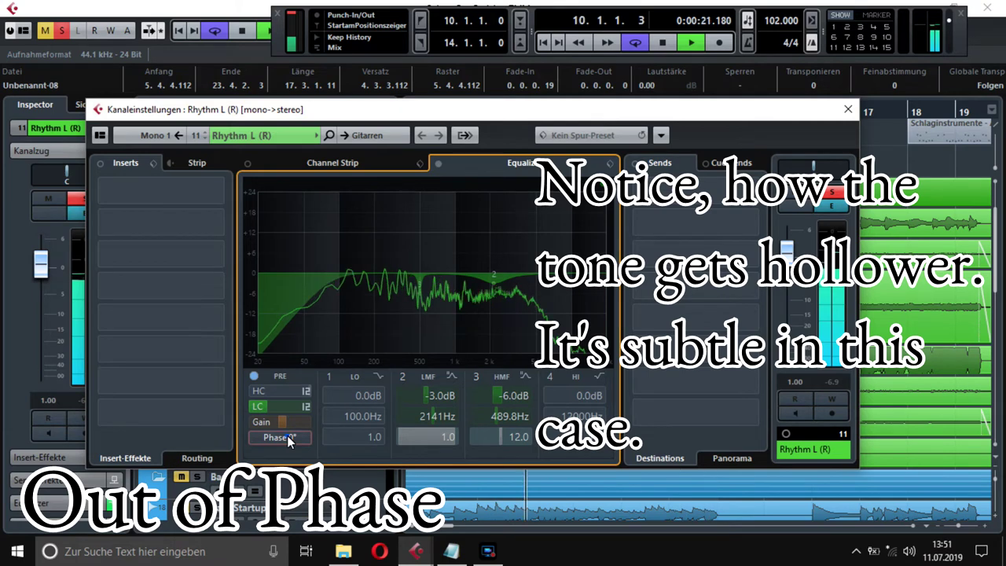
click(287, 437)
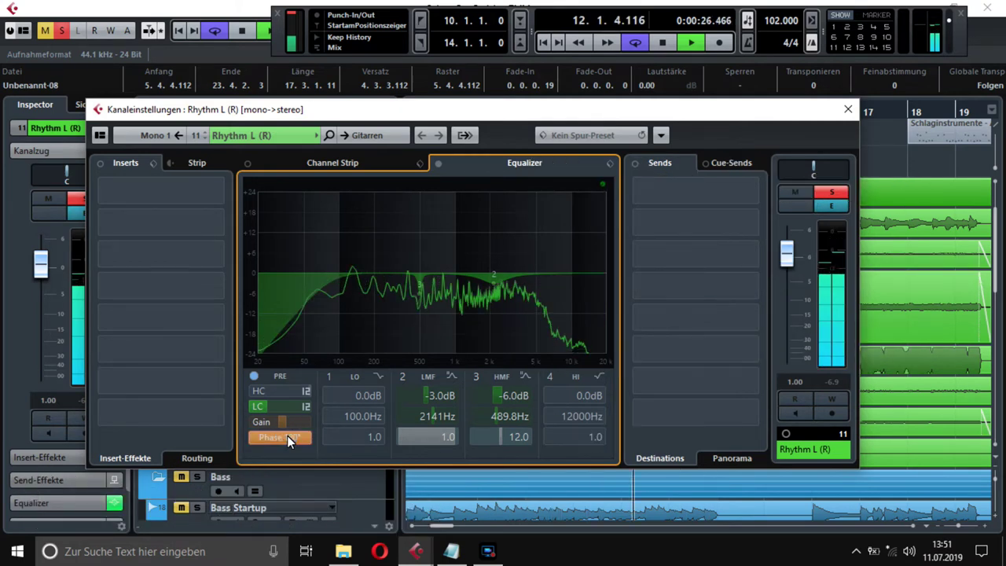
click(287, 437)
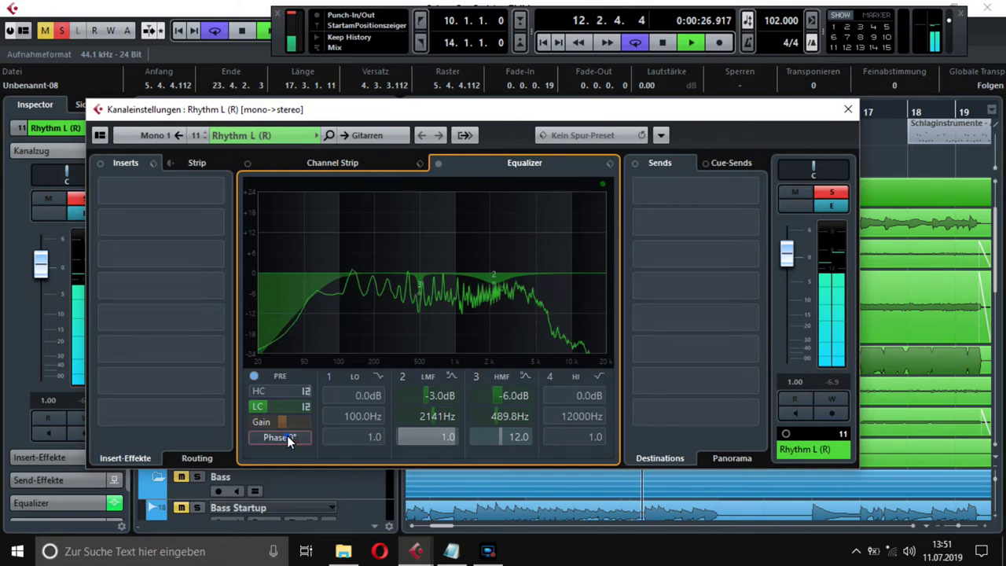
click(286, 438)
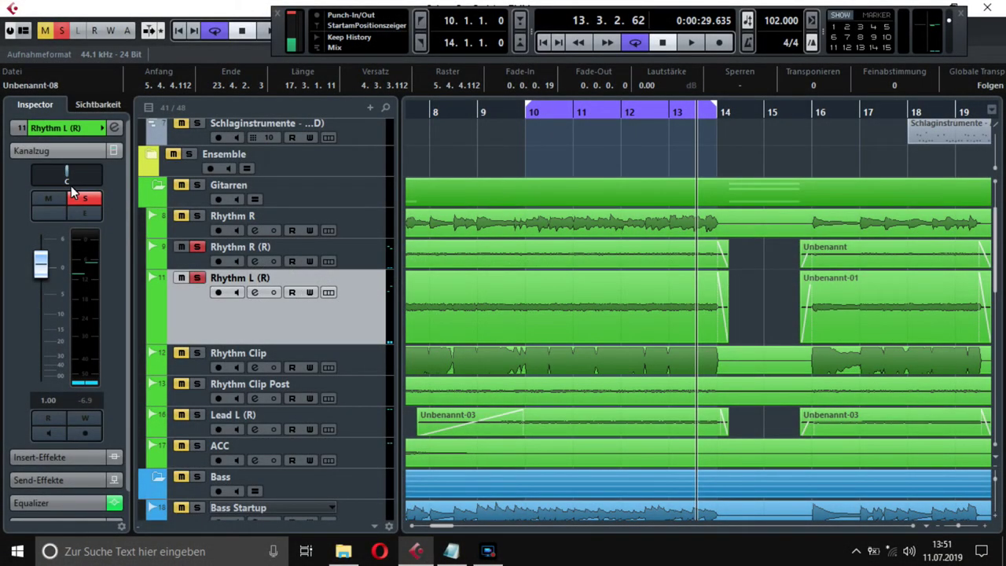
Pan Rhythm L (R) hard right and Rhythm R (R) hard left, then unsolo Rhythm R (R).
drag(32, 174, 204, 176)
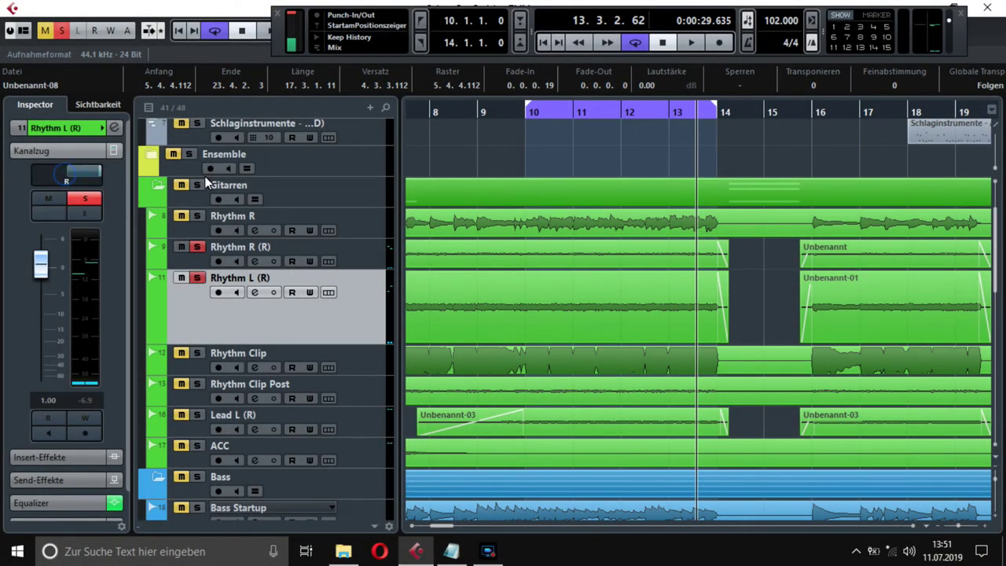
click(260, 243)
drag(57, 181, 6, 182)
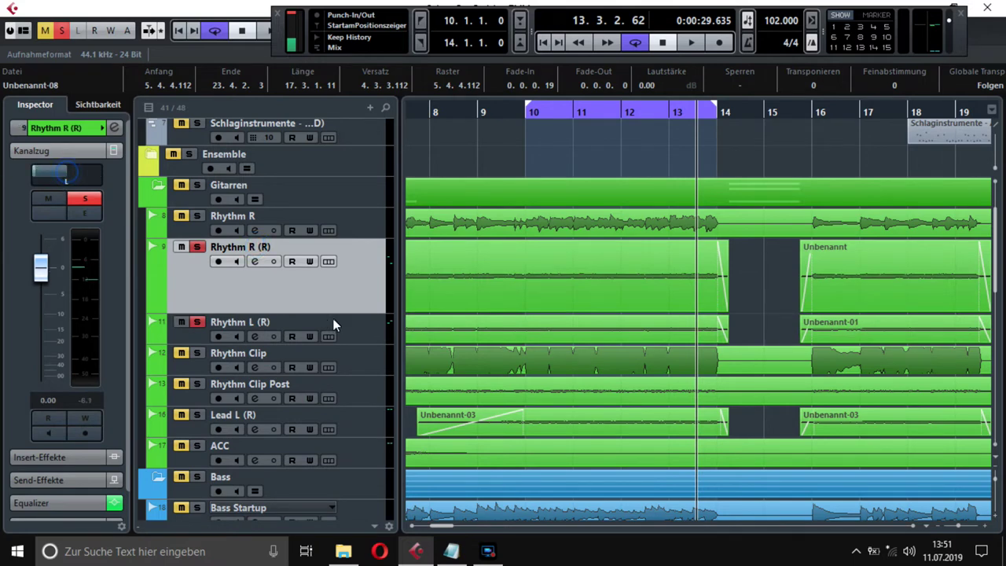
alt+click(197, 322)
click(199, 248)
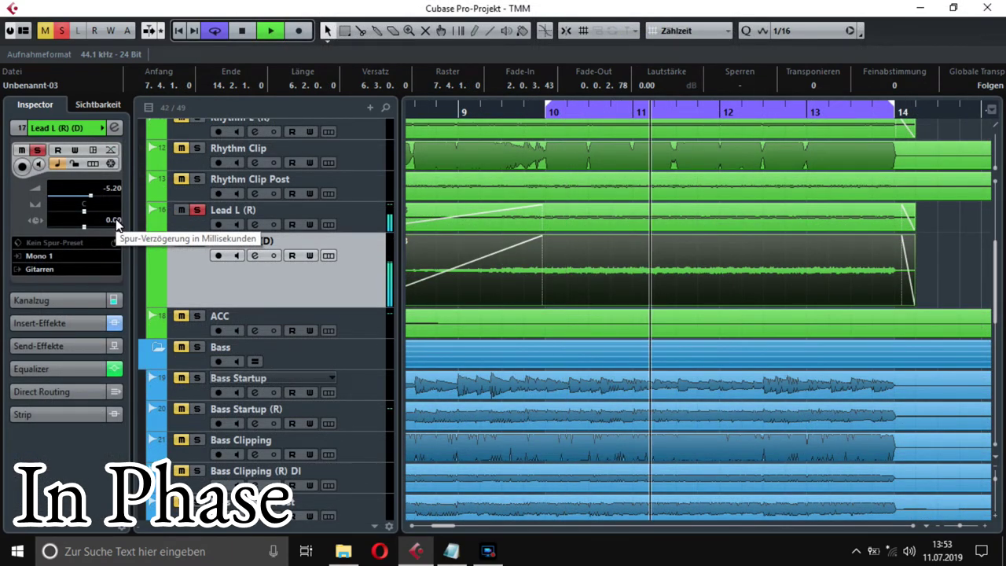
Set Lead L (R) (D)'s track delay to 6 ms.
double_click(111, 220)
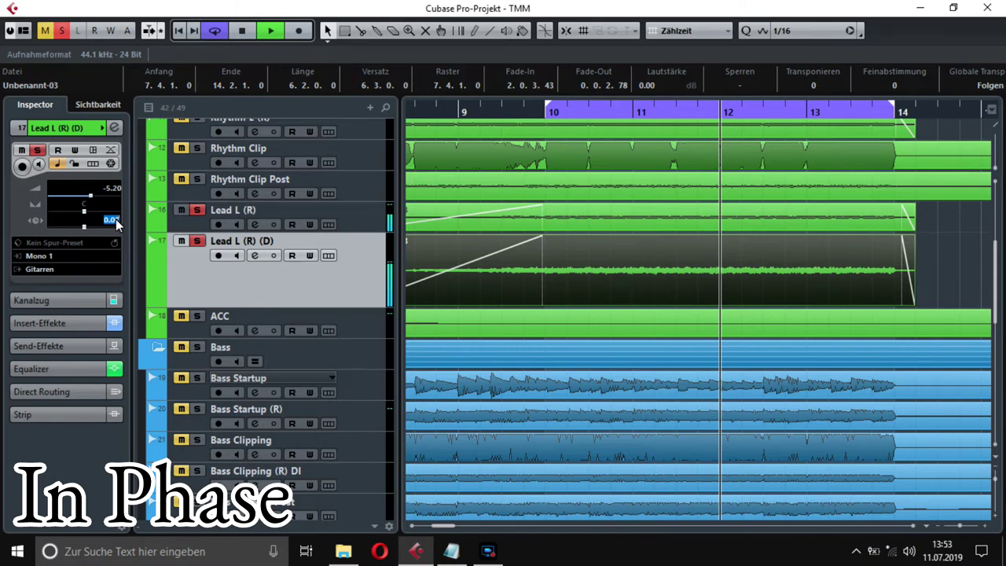
text(6)
key(Return)
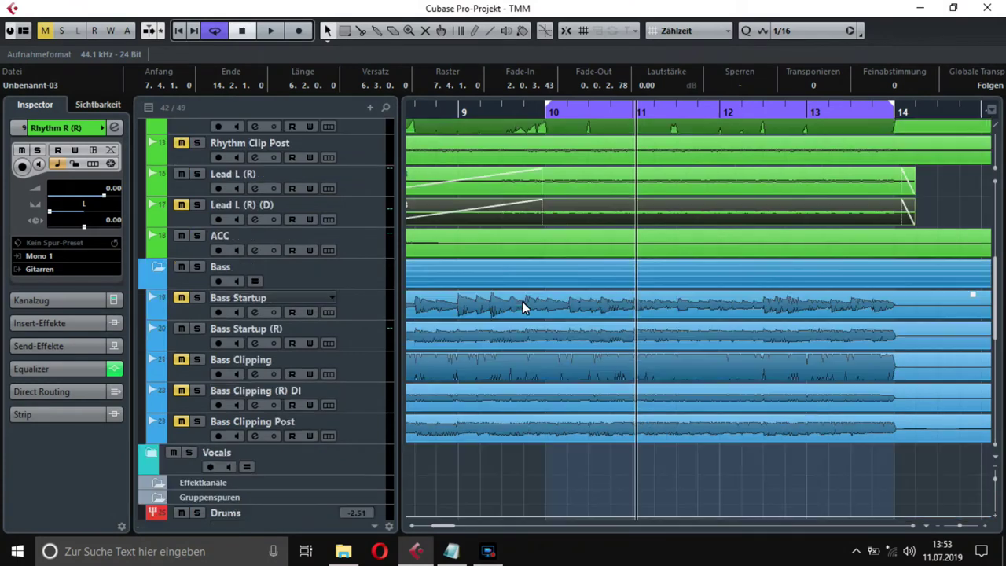
Solo Bass Startup (R) and play it from bar 10.
ctrl+scroll(525, 301, down, 2)
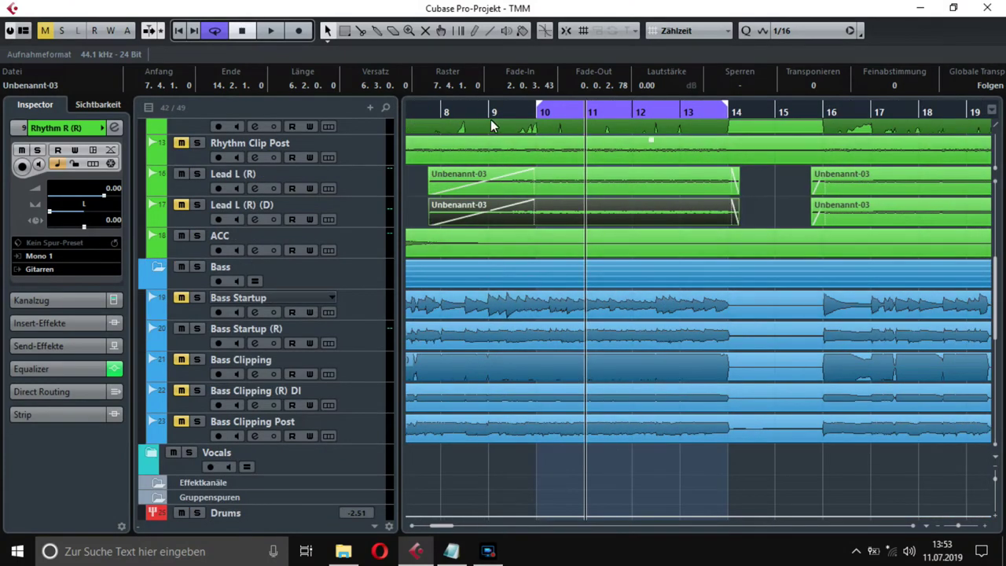
click(564, 122)
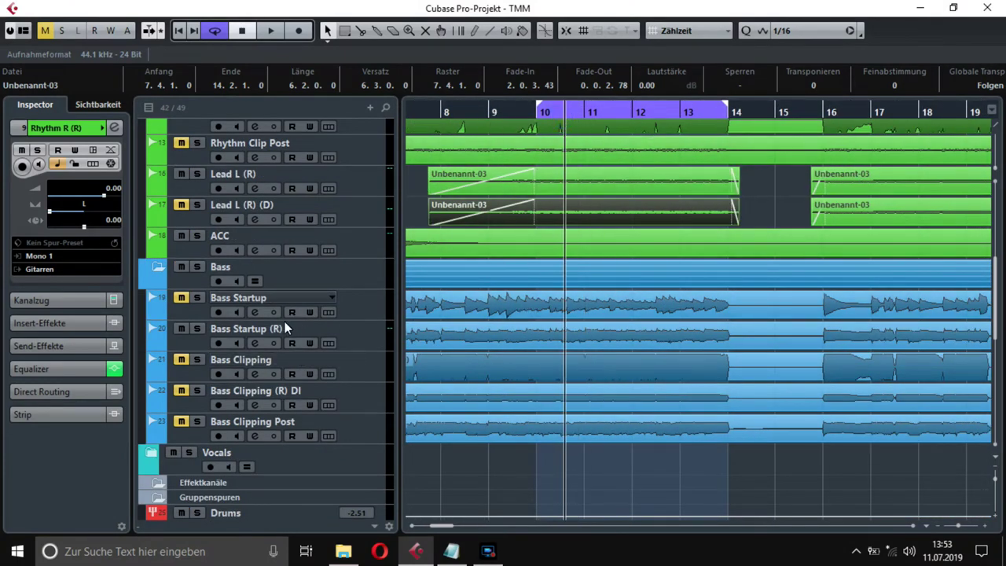
click(194, 310)
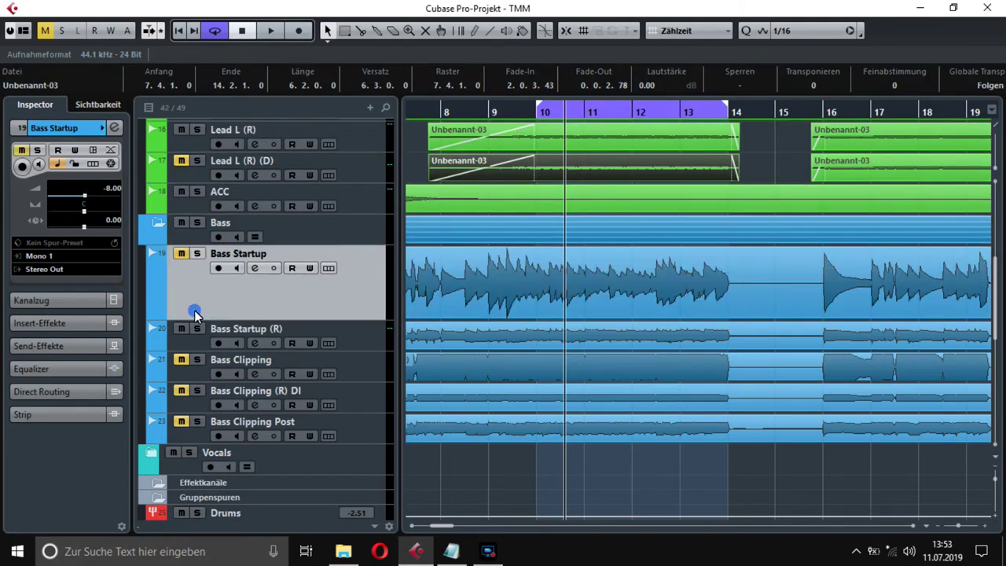
click(192, 344)
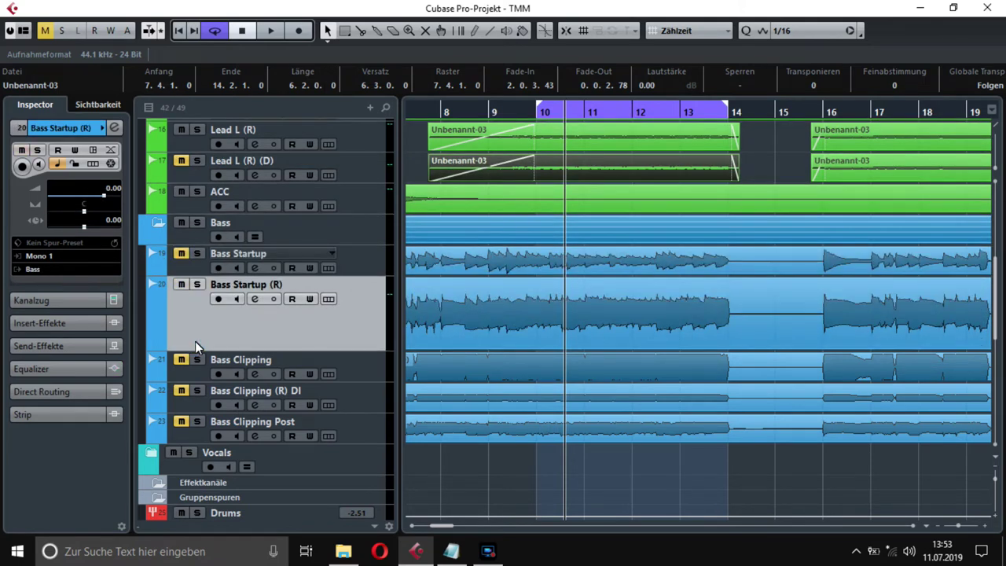
click(197, 285)
key(space)
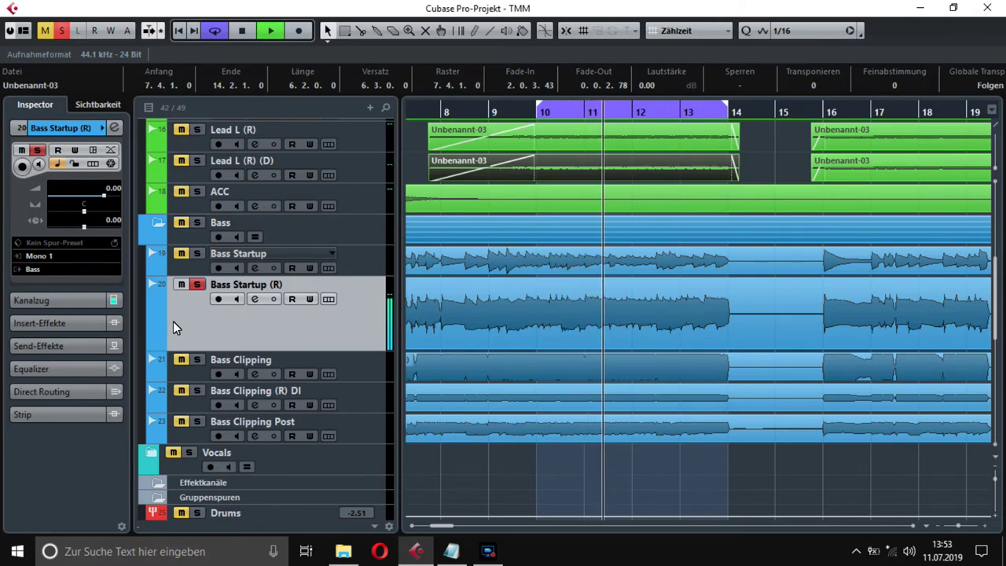
Load the Compressor plug-in into Bass Startup (R)'s first insert slot.
click(103, 300)
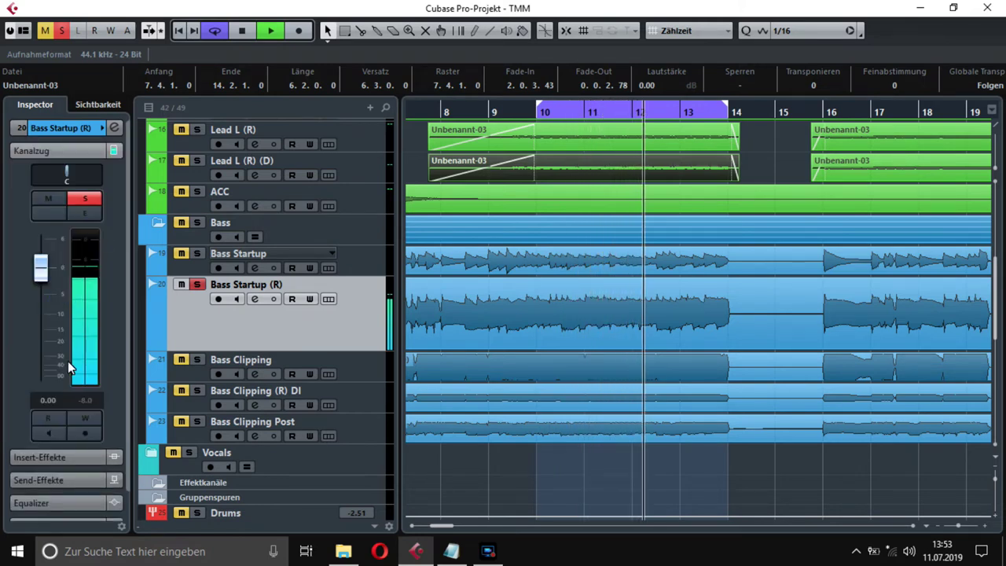
click(57, 455)
click(110, 212)
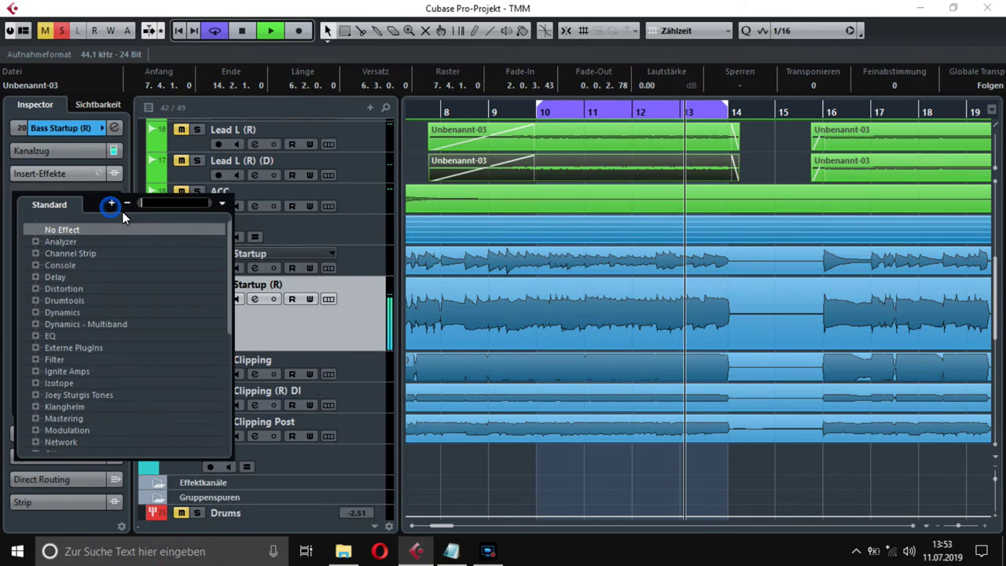
text(compr)
key(Return)
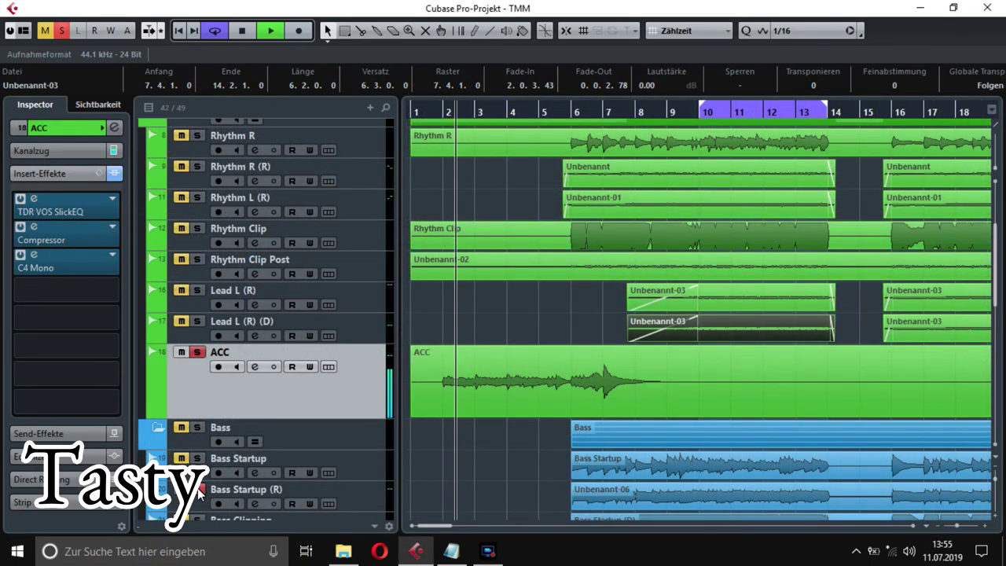
Move the cycle range to bars 2–5 and zoom out to view more of the song.
drag(444, 112, 599, 115)
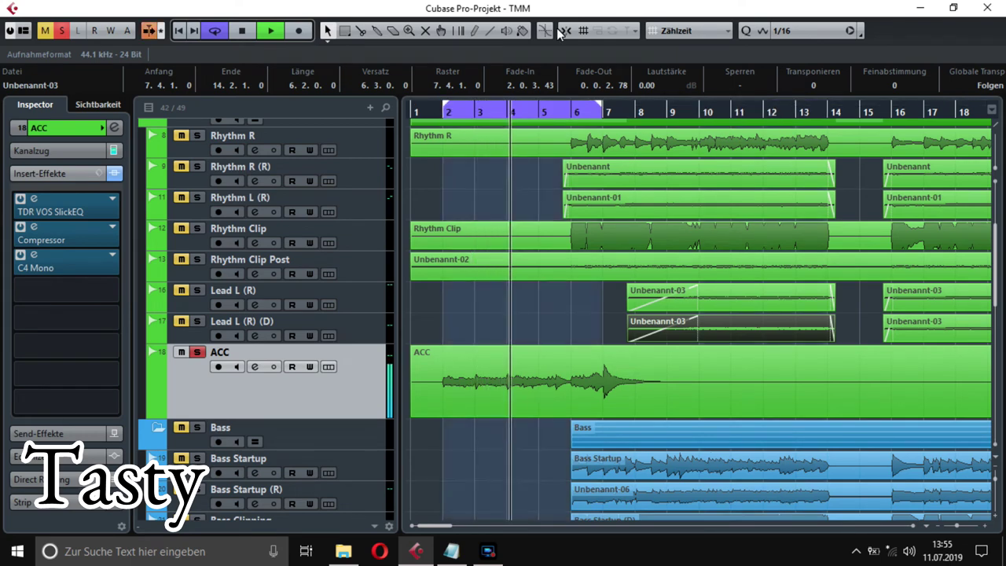
click(445, 113)
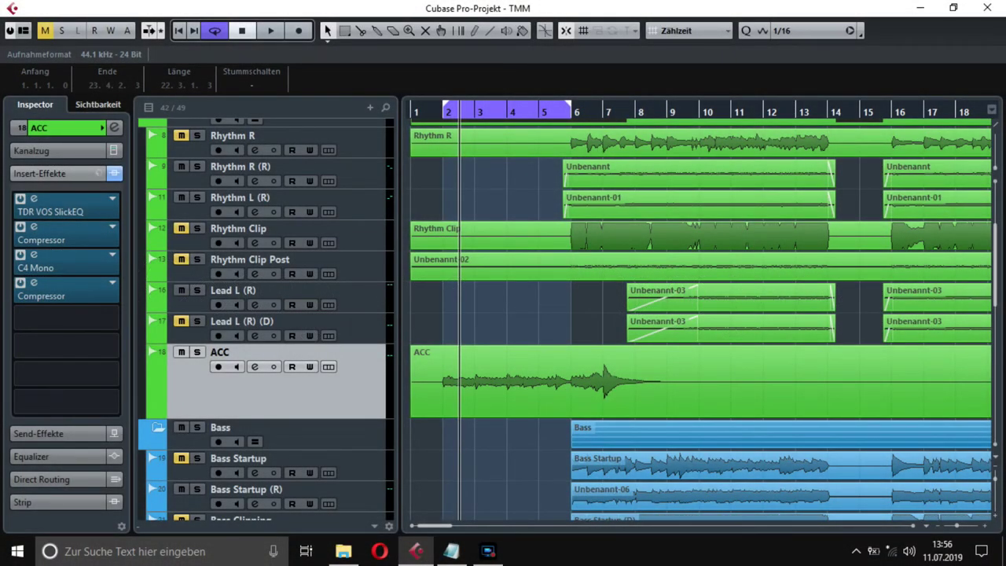
scroll(572, 285, down, 3)
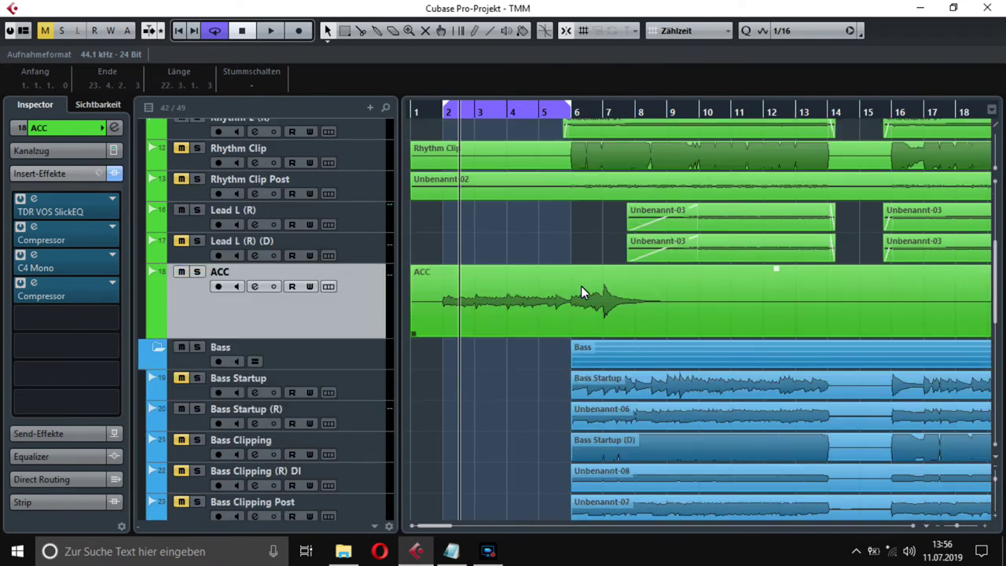
key(g)
key(g)
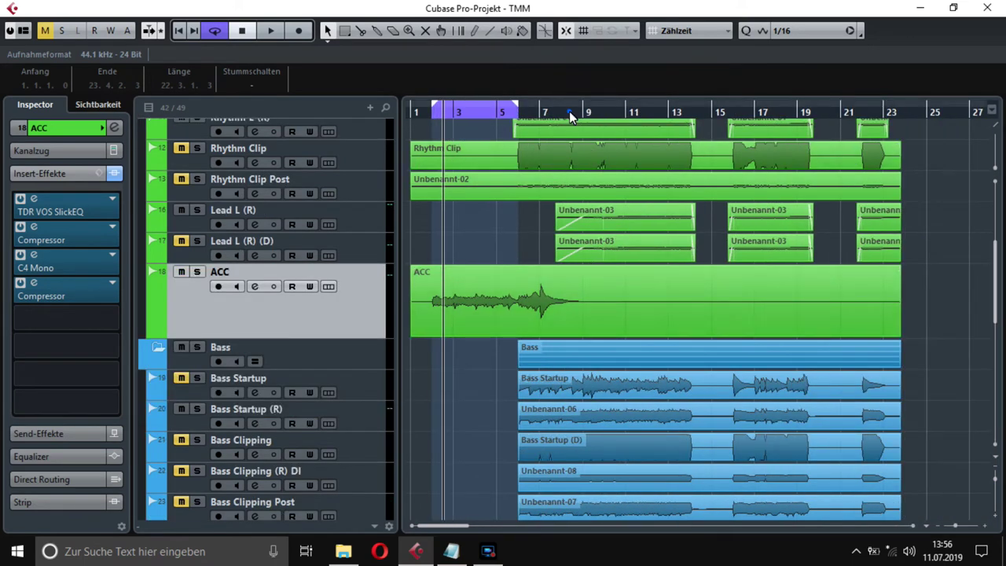
click(572, 110)
scroll(599, 208, down, 5)
scroll(383, 212, up, 8)
scroll(382, 209, up, 5)
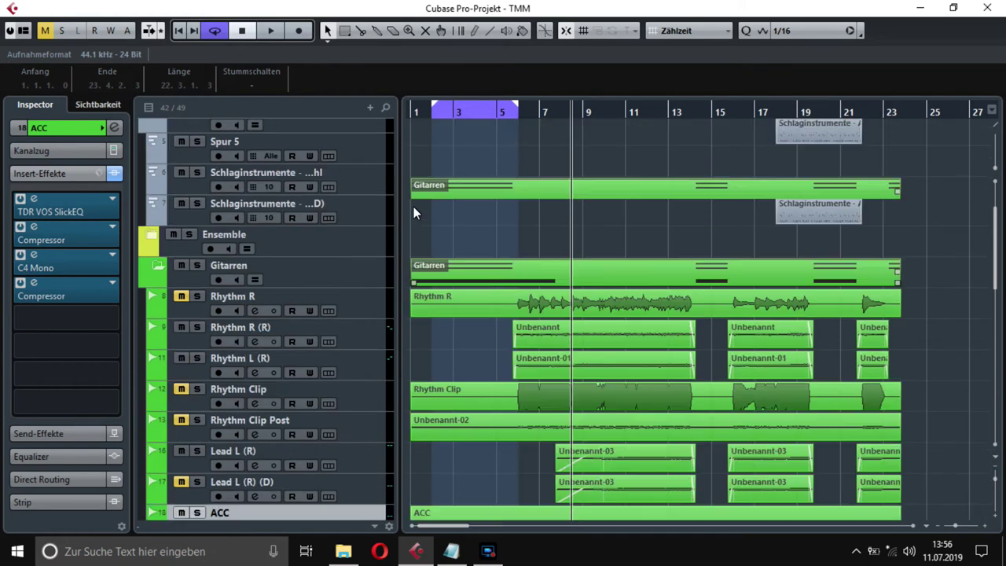
scroll(351, 243, up, 1)
scroll(276, 321, down, 5)
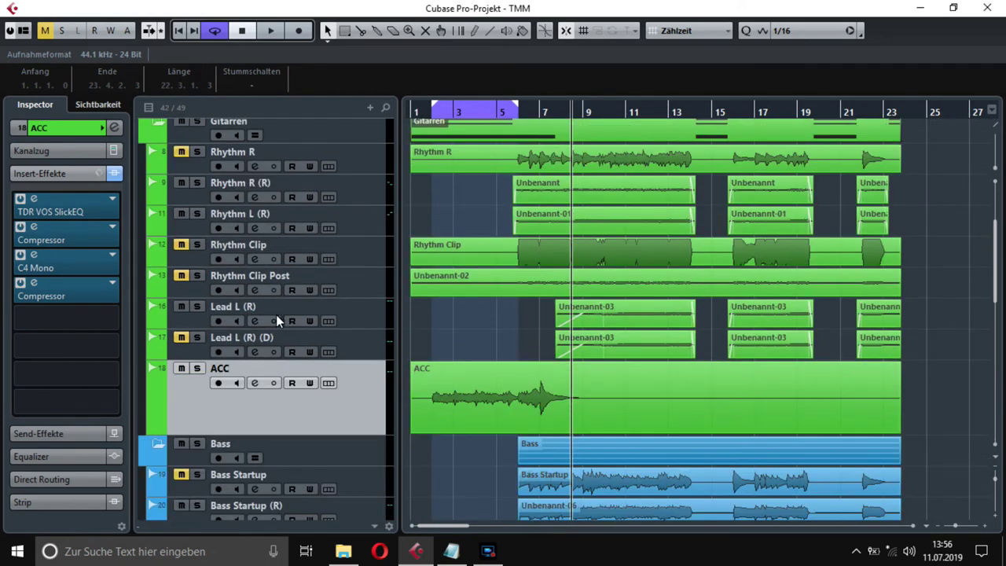
Remove the second Compressor from the ACC track's fourth insert and discard its settings.
click(112, 282)
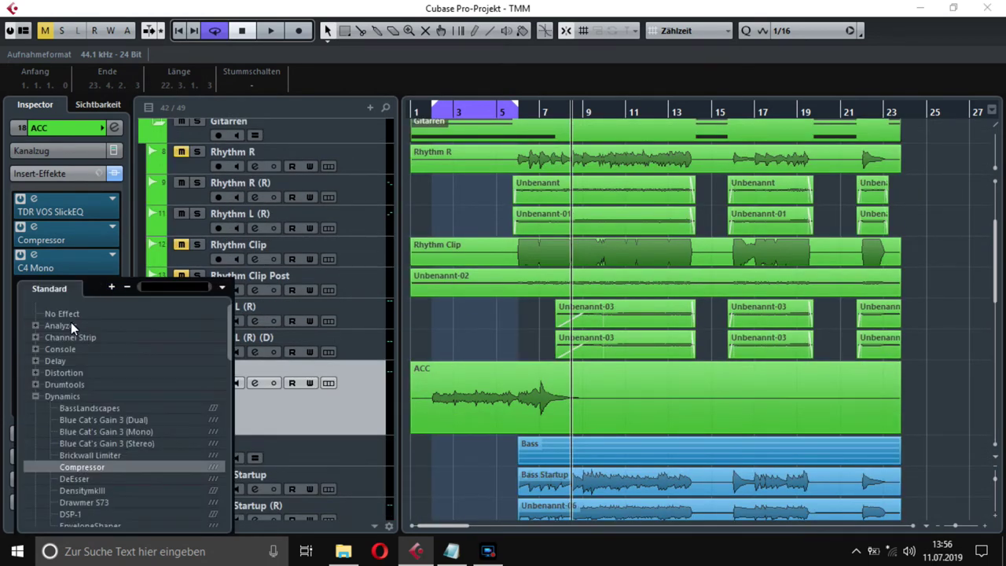
click(71, 314)
click(476, 324)
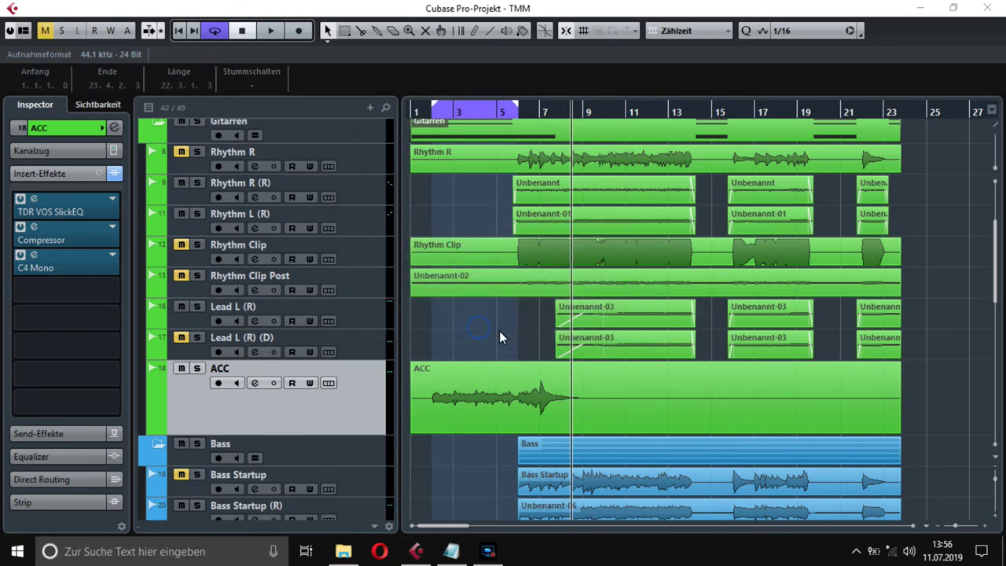
scroll(519, 331, down, 5)
scroll(519, 331, down, 7)
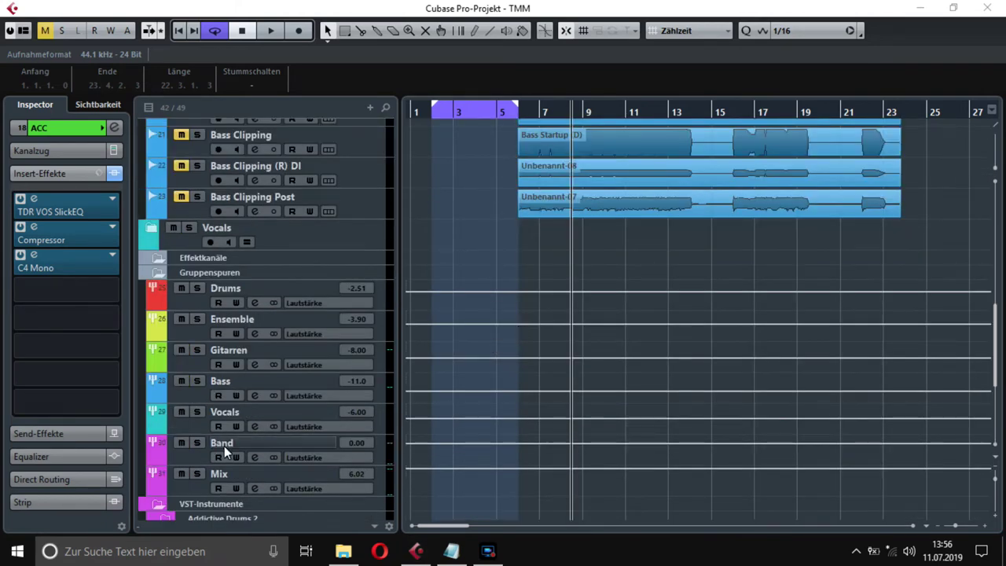
On the Mix bus, move Q6 Stereo to slot 5 and load Compressor into slot 4.
click(217, 473)
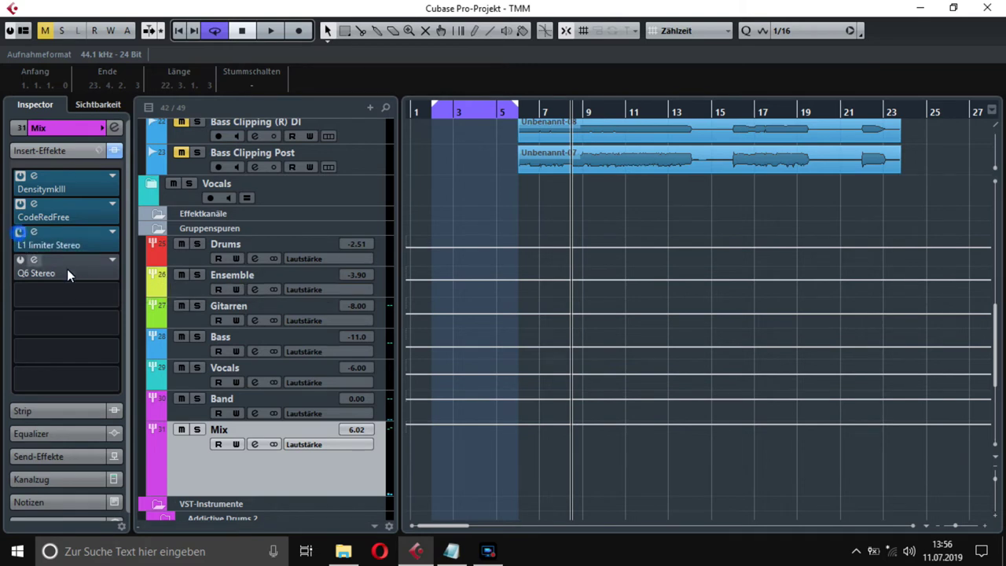
drag(68, 272, 67, 291)
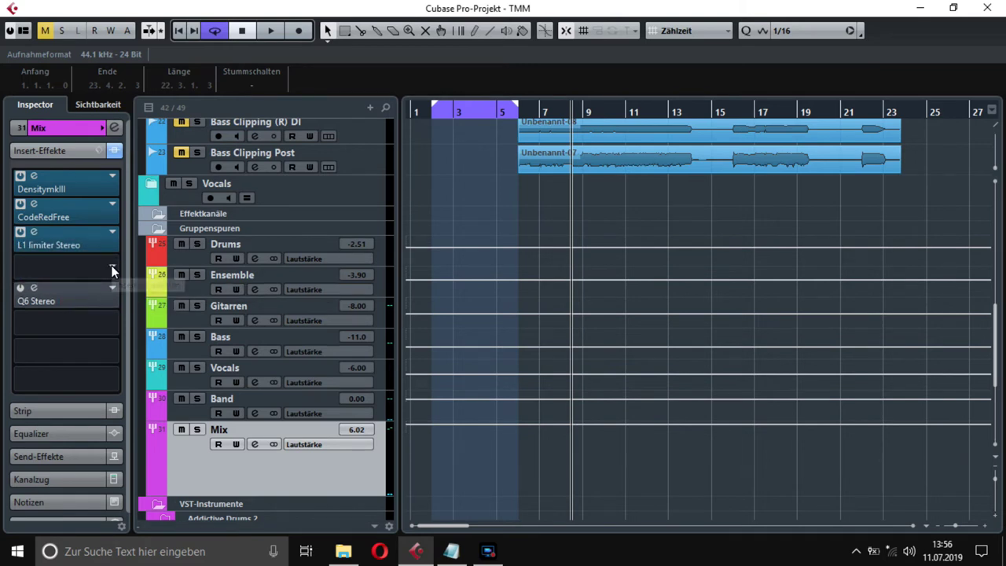
click(112, 271)
click(112, 270)
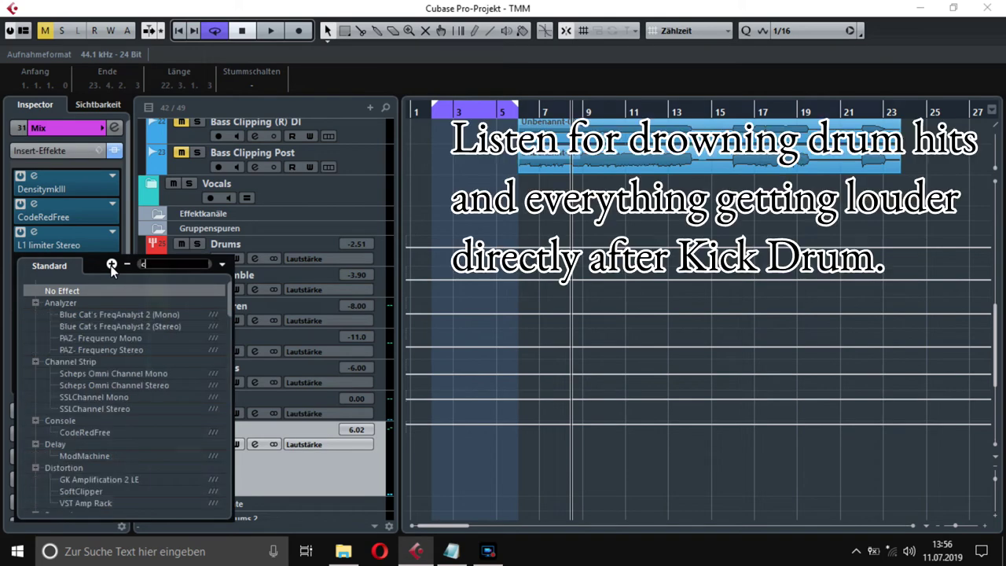
click(67, 468)
Play the song, replaying from around bars 16 and 20 to hear the pumping.
key(space)
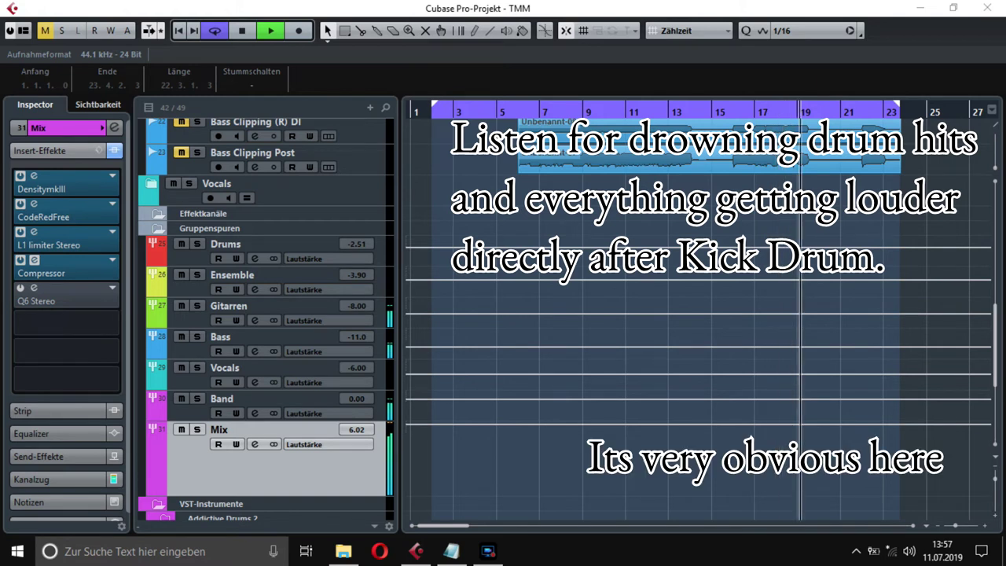
click(585, 110)
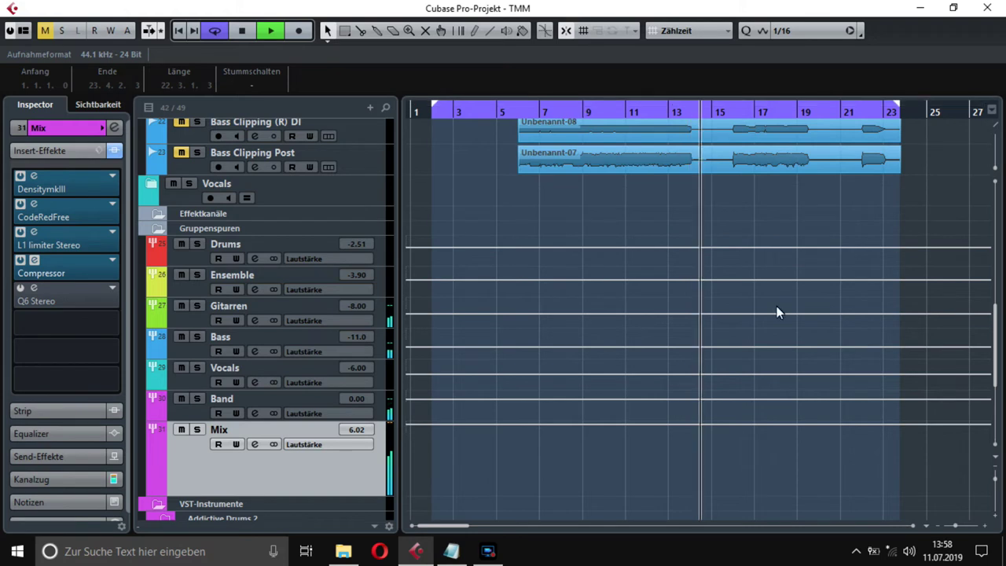
click(667, 112)
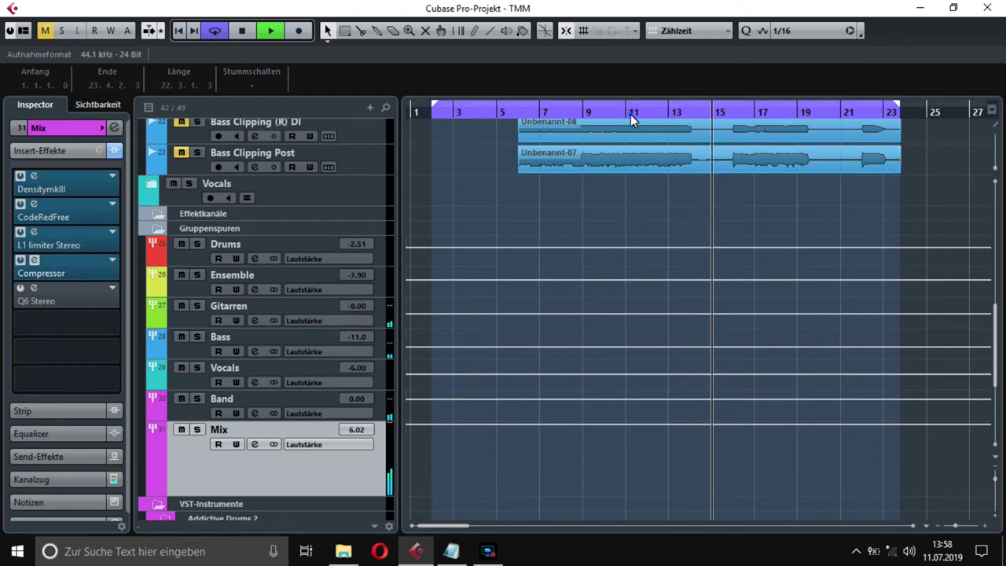
click(638, 114)
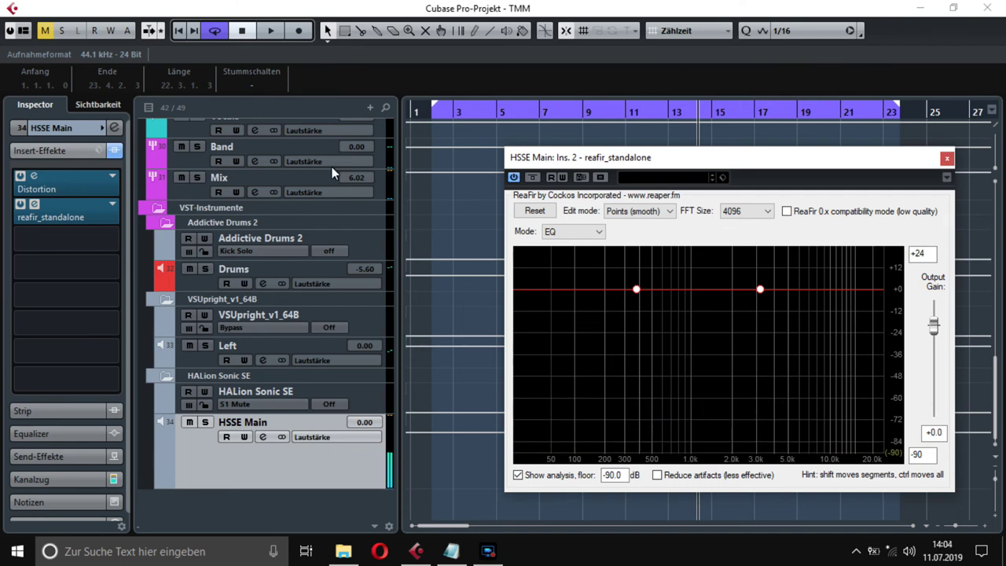
Bypass the HSSE Main Distortion, then re-enable it while watching ReaFir's spectrum.
click(23, 176)
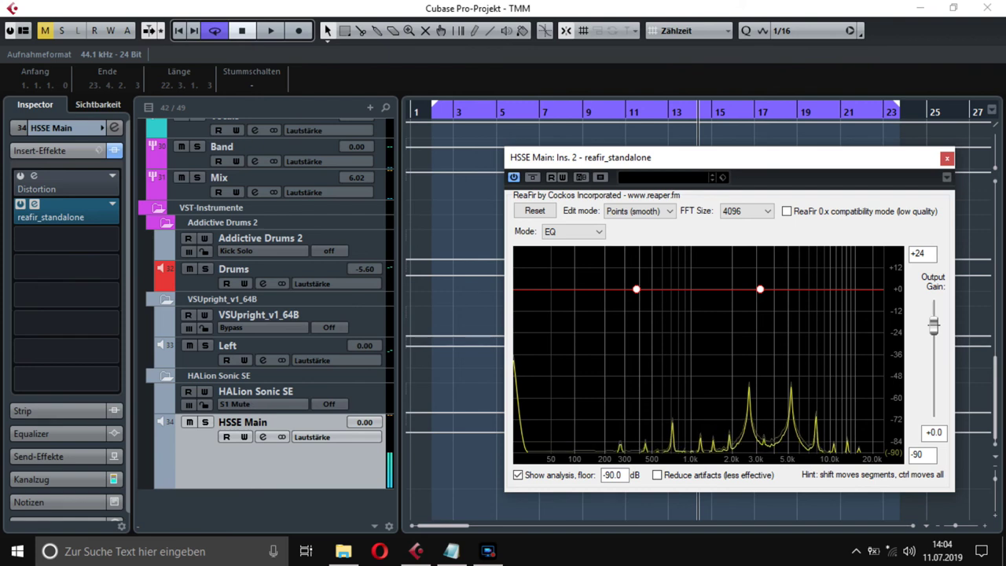
click(20, 176)
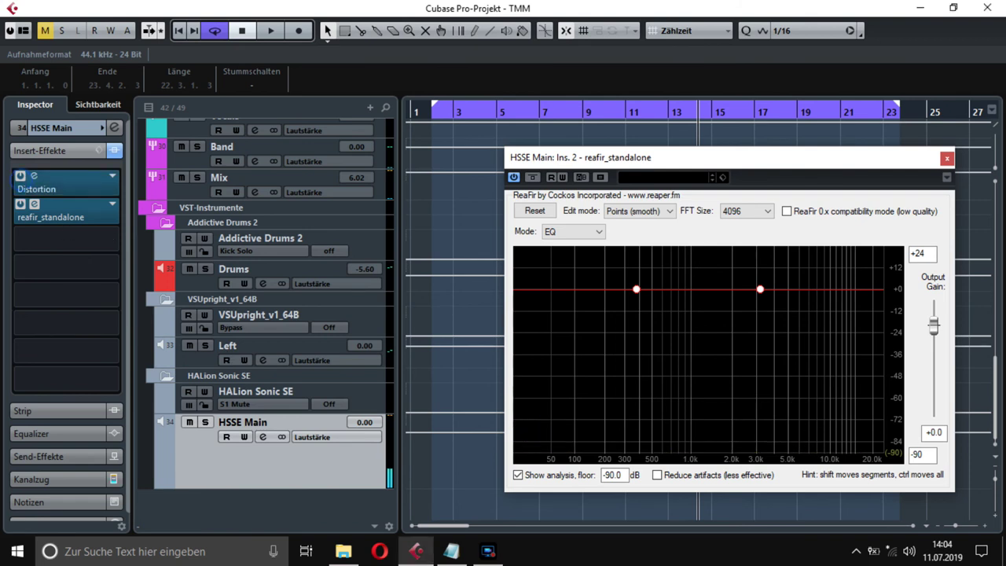